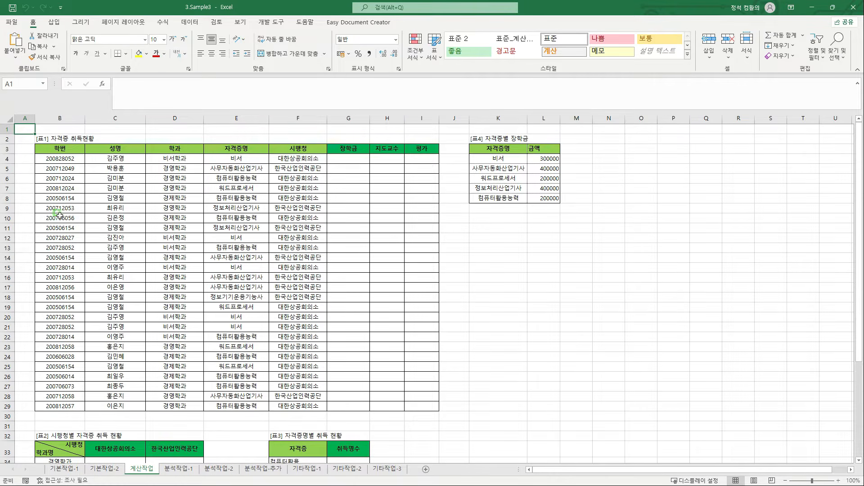
- Begin a formula with =SUM(( in C34, the 경영학과 / 대한상공회의소 cell of [표2]
scroll(64, 232, down, 2)
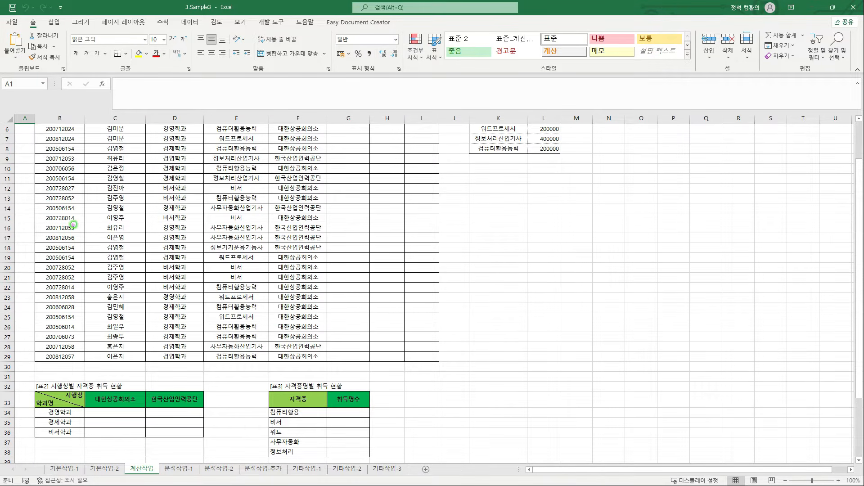
drag(28, 380, 218, 441)
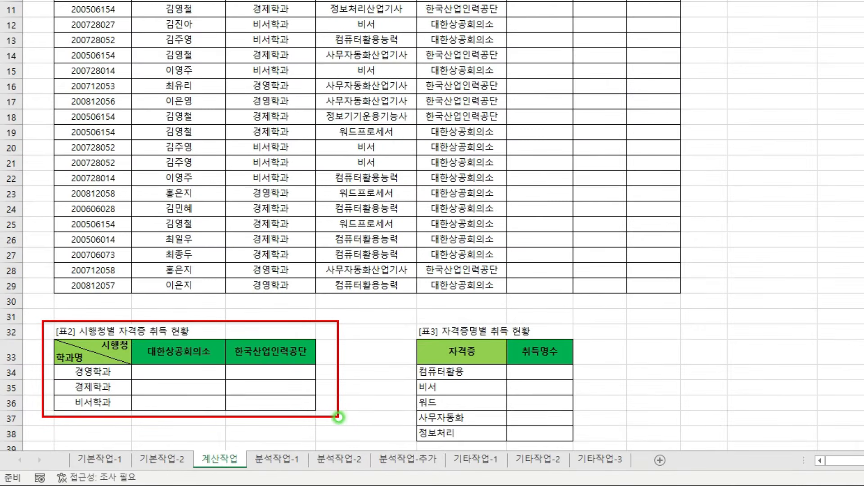
drag(130, 366, 314, 409)
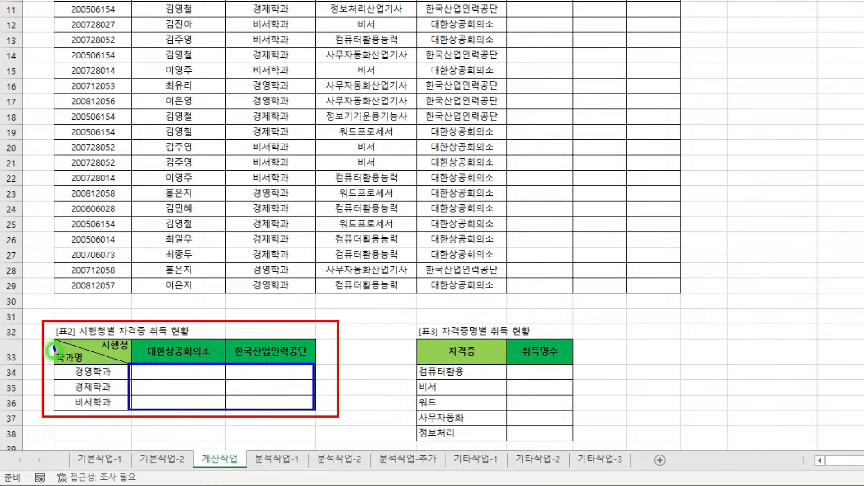
drag(54, 346, 108, 332)
key(Escape)
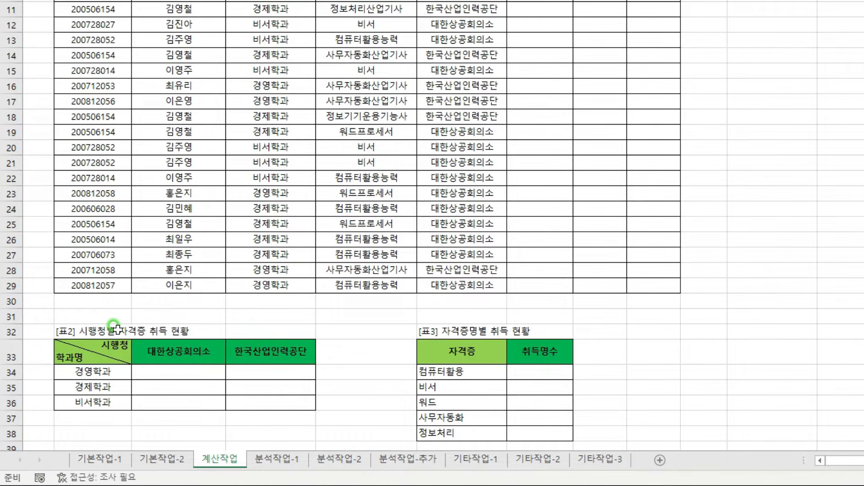
click(156, 371)
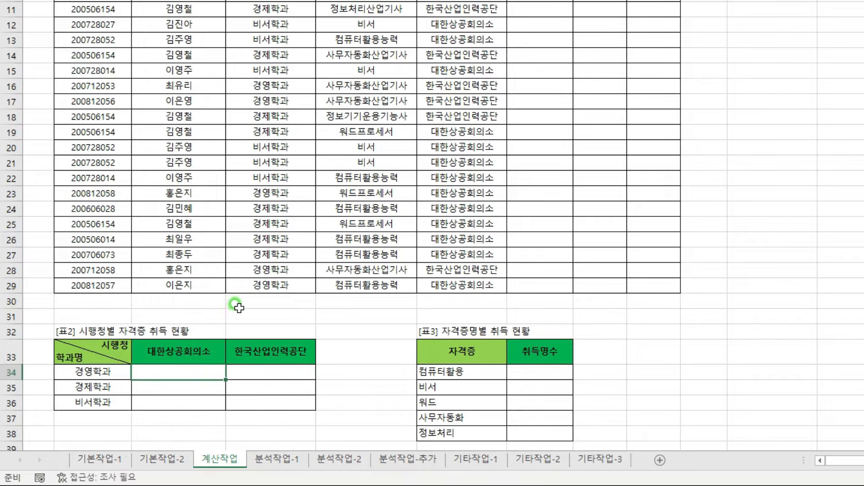
text(=)
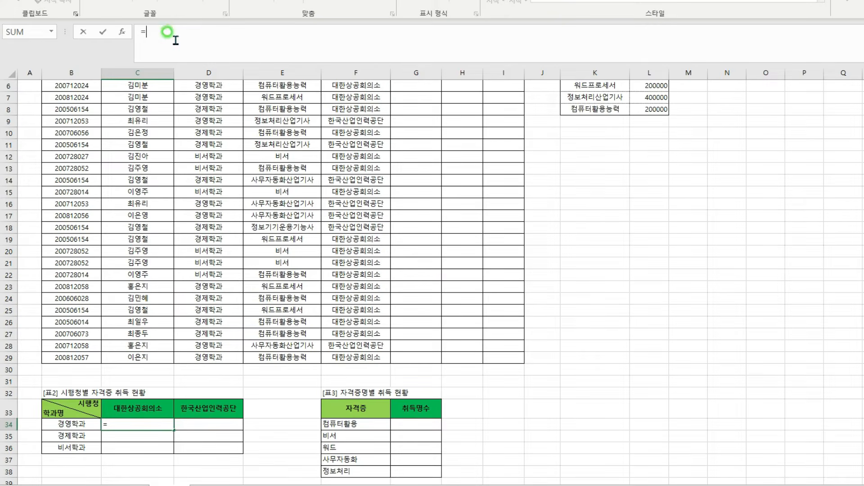
scroll(376, 272, up, 2)
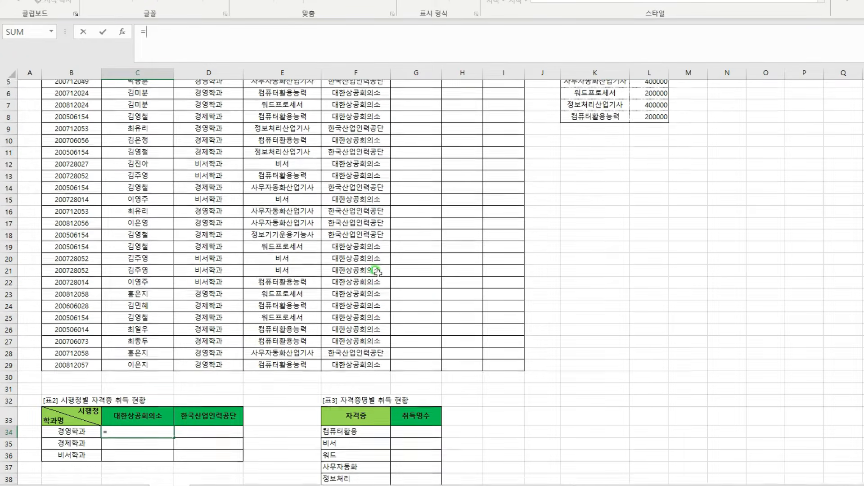
text(SUM(()
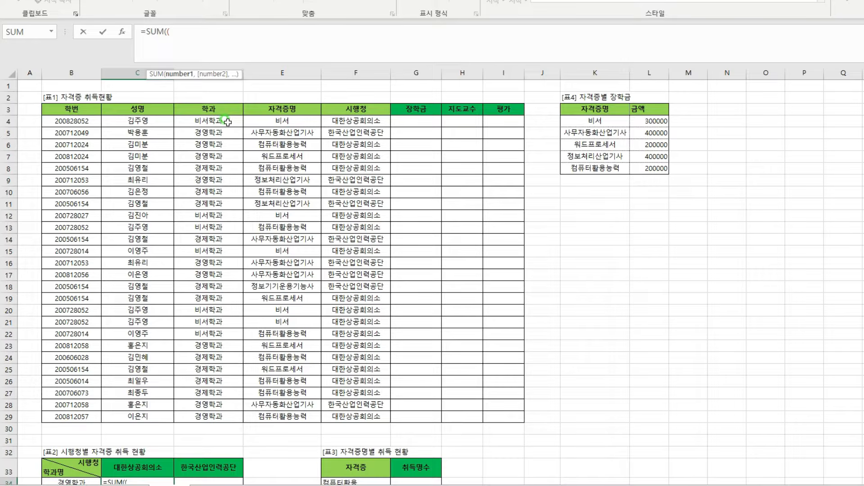
- Add the department condition comparing the absolute range $D$4:$D$29 with the column-locked reference $B34
drag(176, 109, 249, 426)
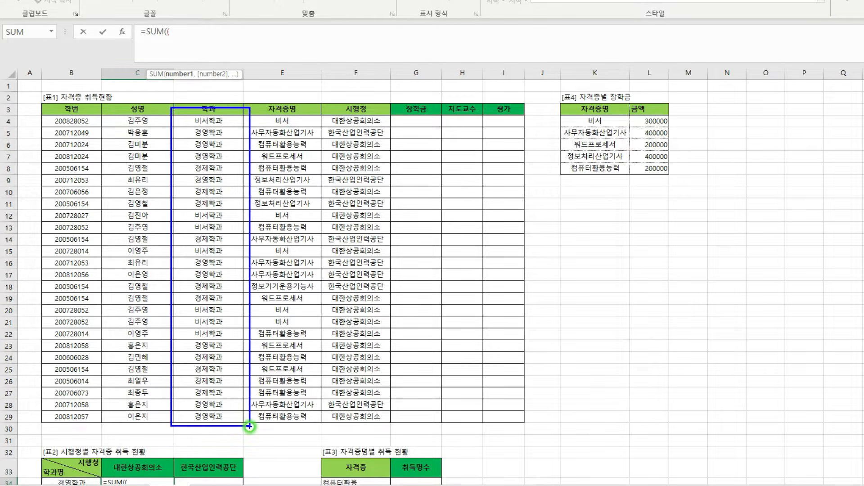
click(213, 122)
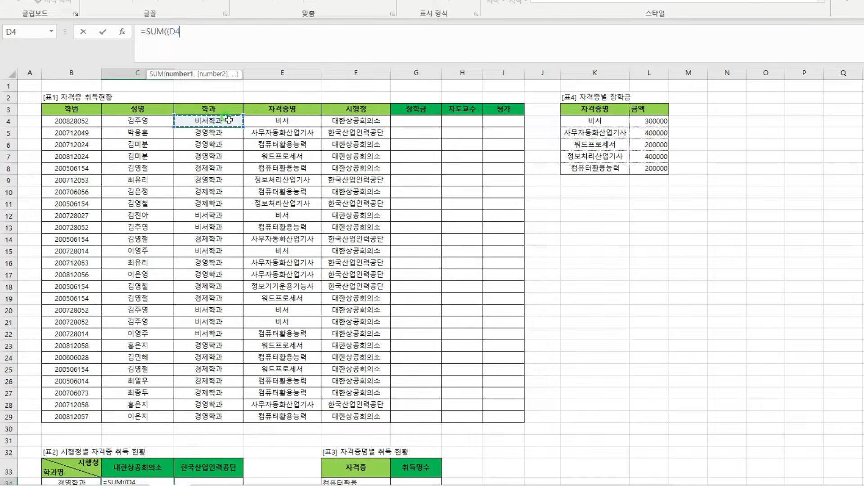
key(ctrl+shift+Down)
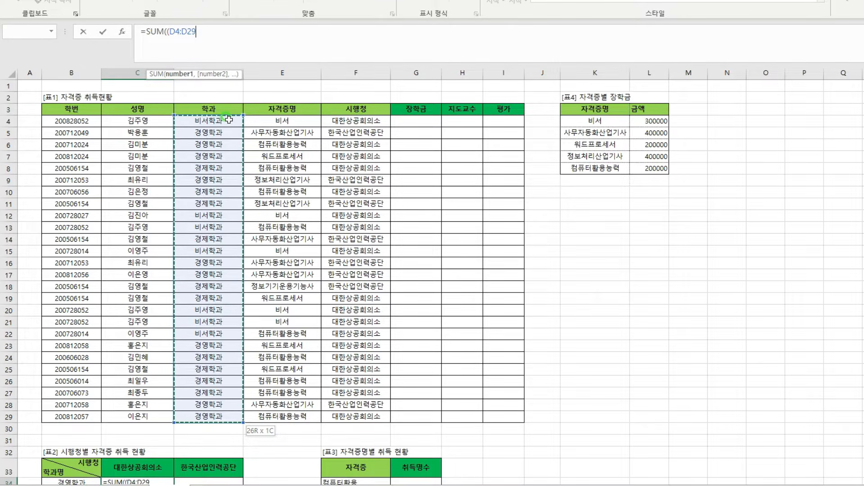
key(F4)
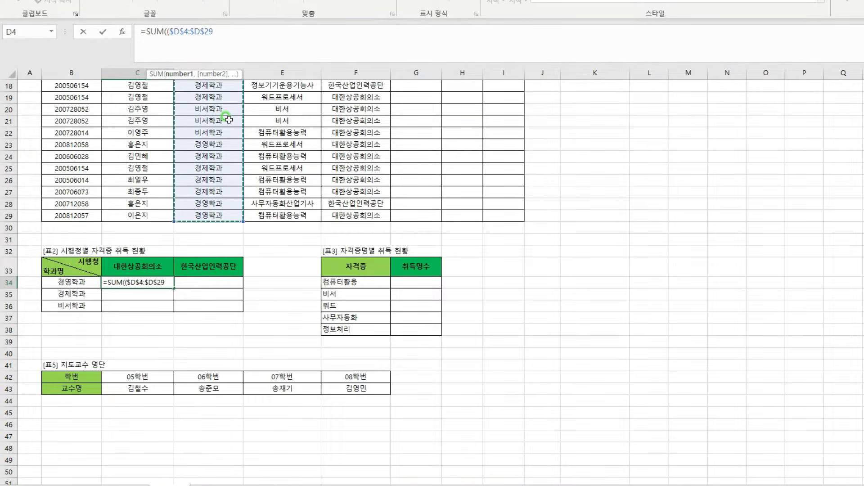
text(=)
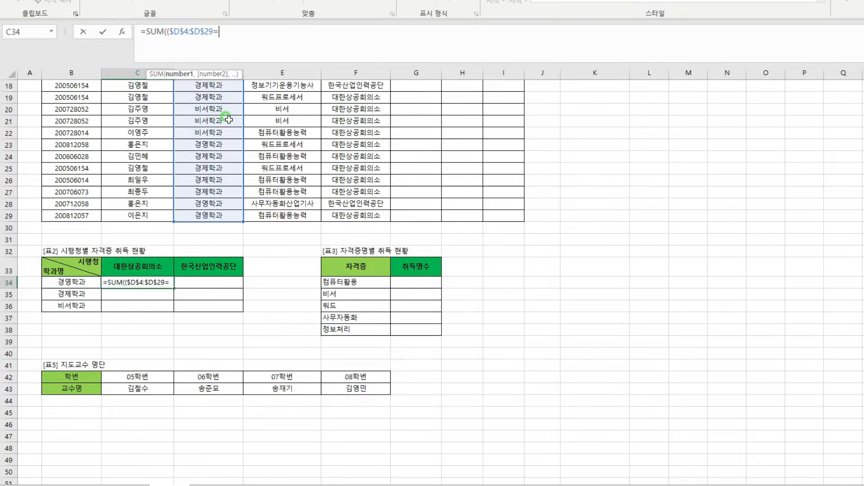
click(72, 283)
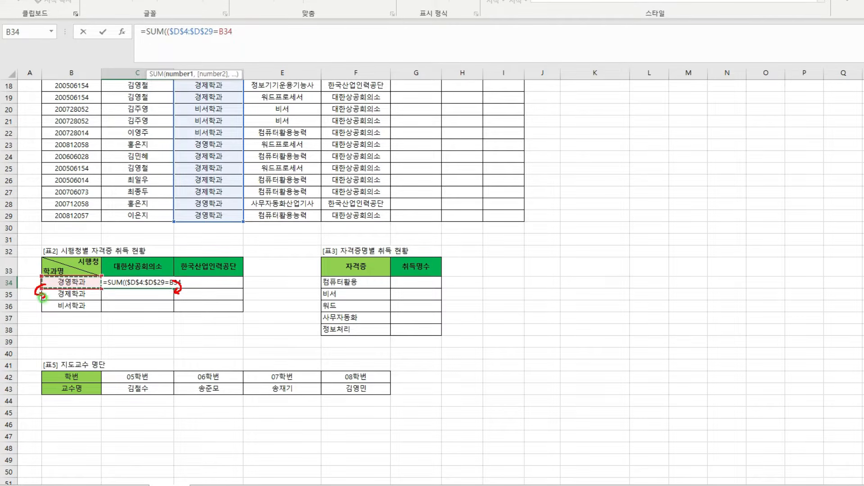
key(F4)
key(F4)
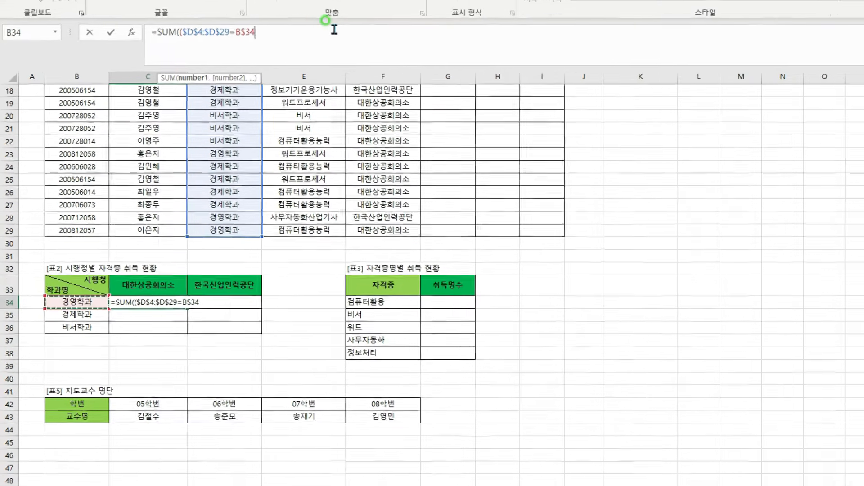
key(F4)
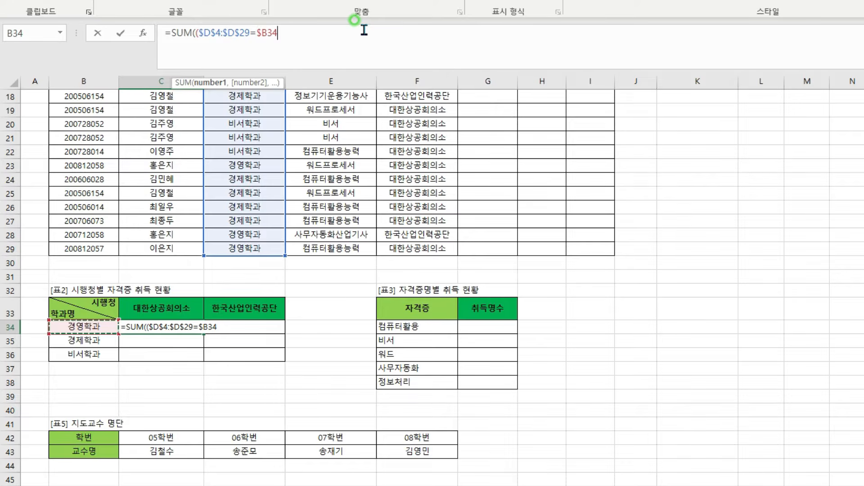
- Close the department condition and multiply it by a second condition starting with the 시행청 range $F$4:$F$29
text()*()
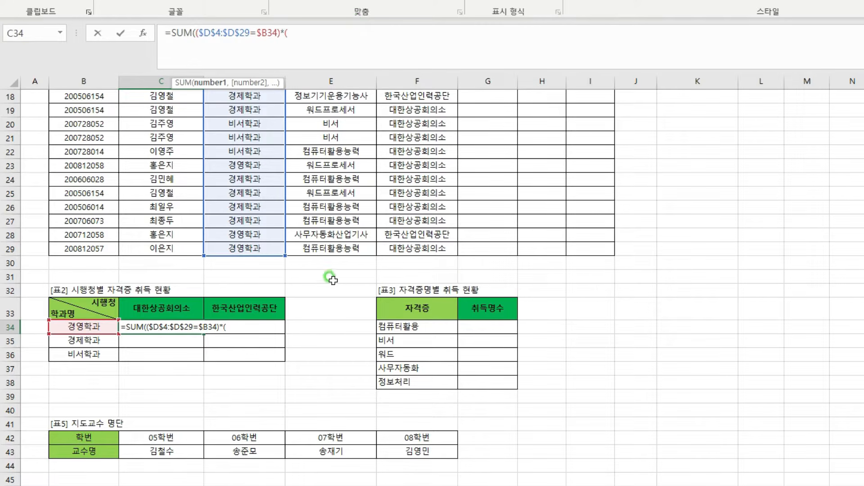
scroll(342, 367, up, 6)
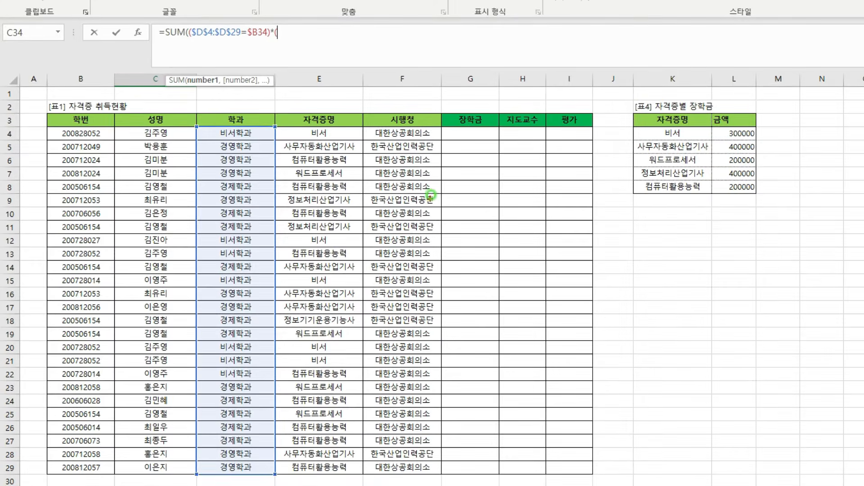
mouse_move(374, 130)
mouse_down()
mouse_move(461, 469)
mouse_move(445, 474)
mouse_up()
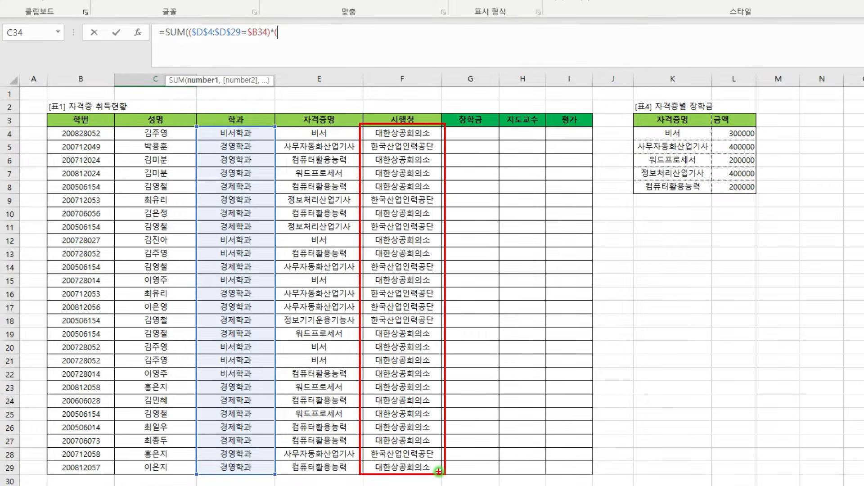
right_click(407, 135)
click(408, 131)
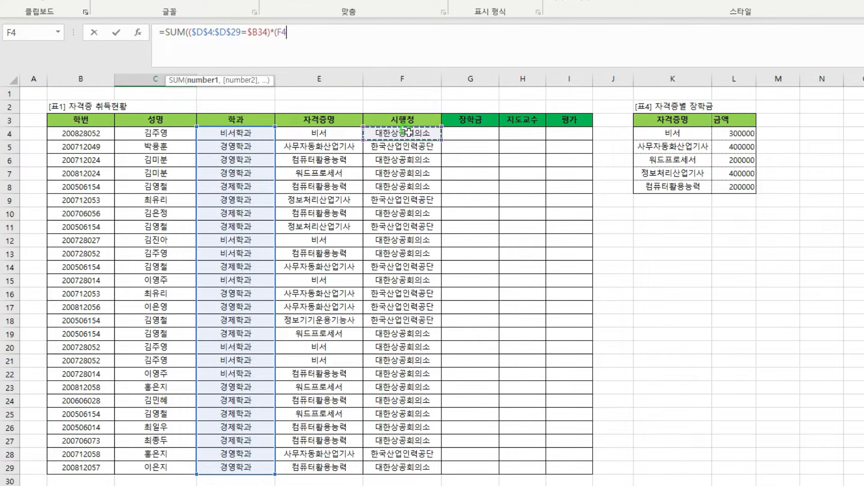
key(ctrl+shift+Down)
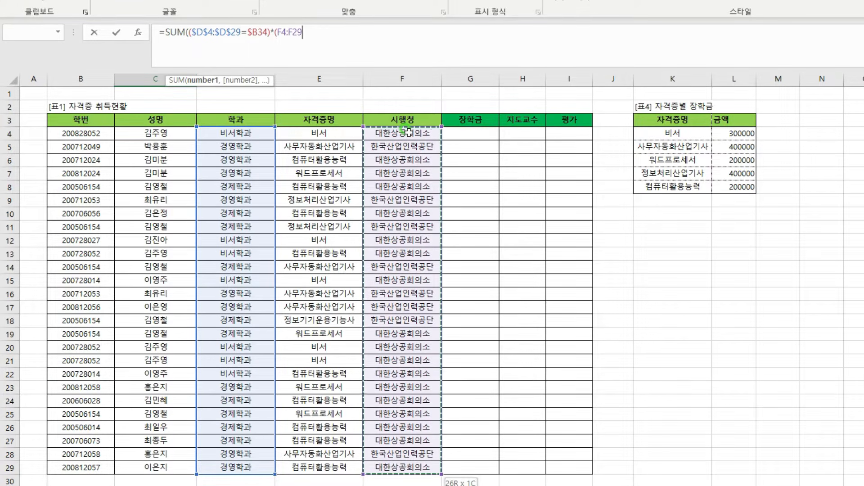
key(F4)
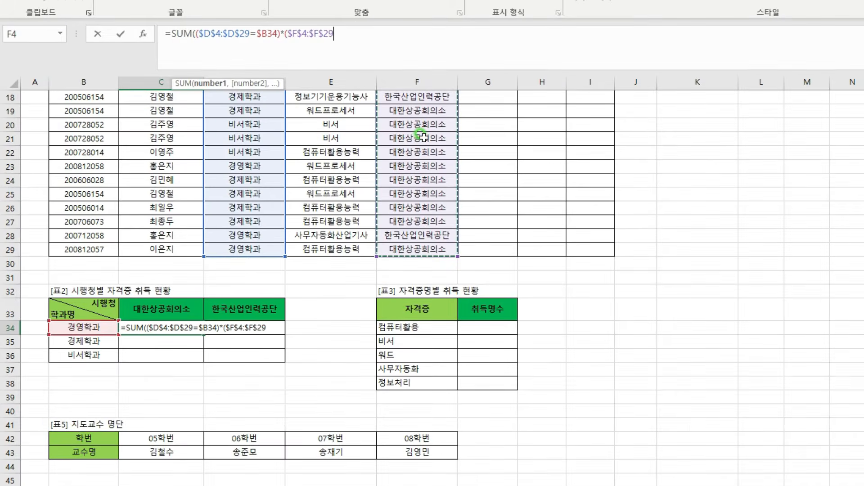
- Complete the second condition with the row-locked reference =C$33 and fill the array formula from C34 across C34:D36
text(=)
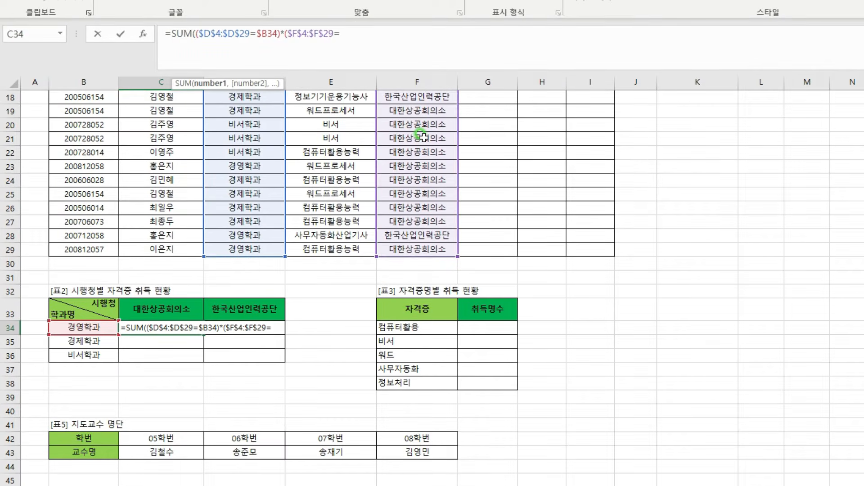
click(167, 312)
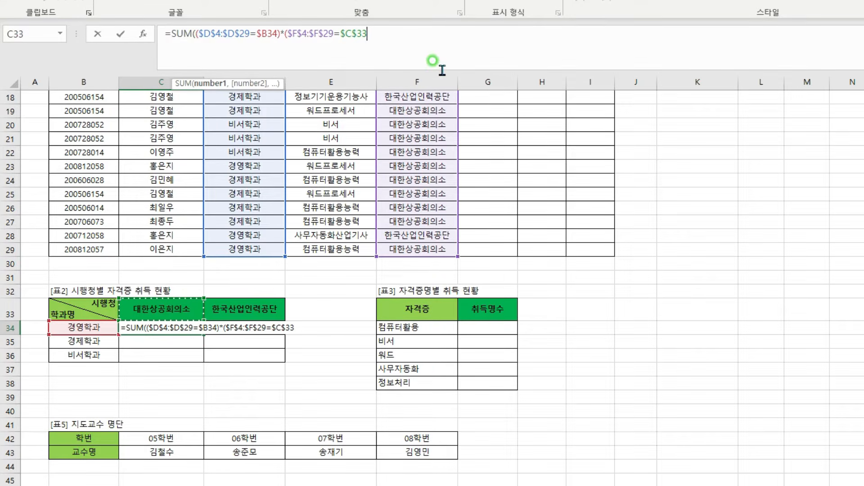
key(F4)
key(F4)
text())
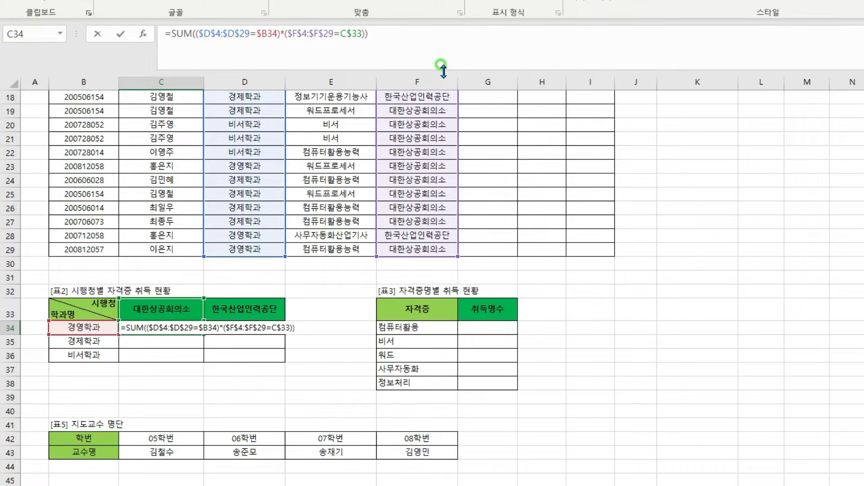
key(ctrl+shift+Return)
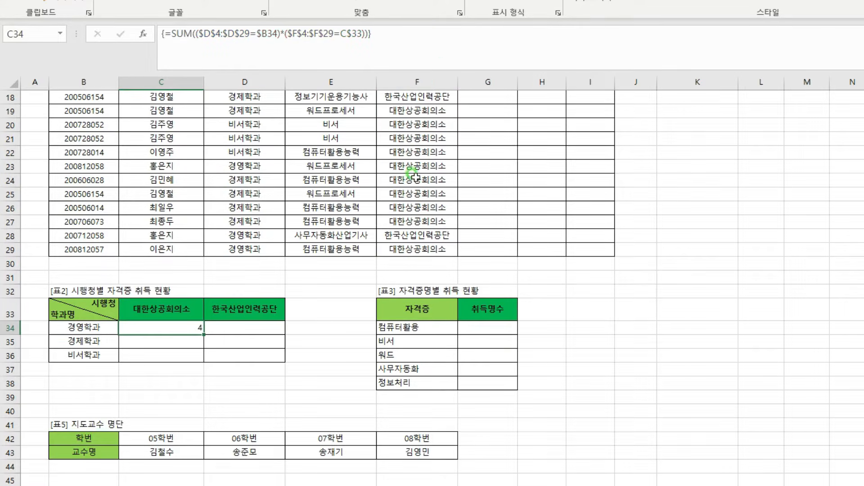
drag(203, 334, 282, 356)
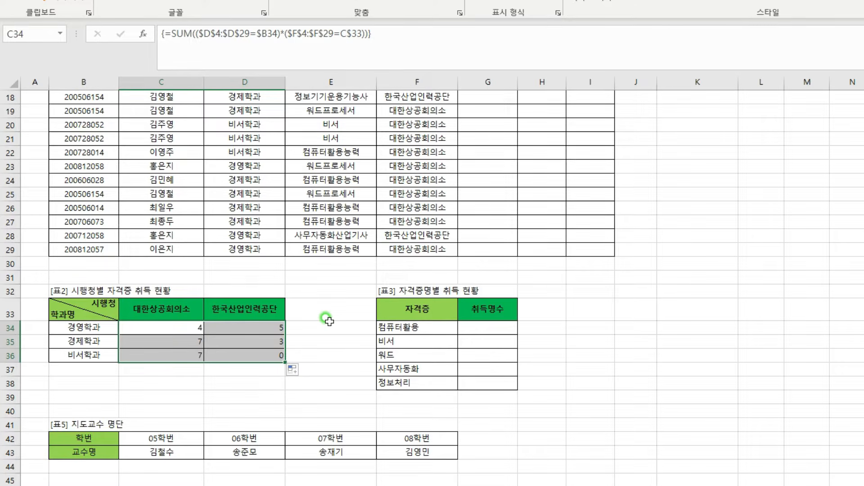
- Wrap C34's SUM formula in an IF that tests whether the sum =0 and returns "" when true
click(192, 329)
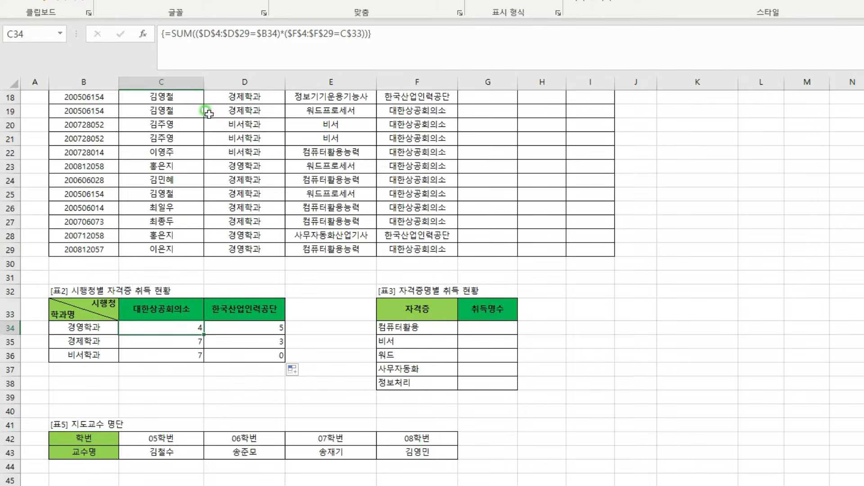
click(172, 33)
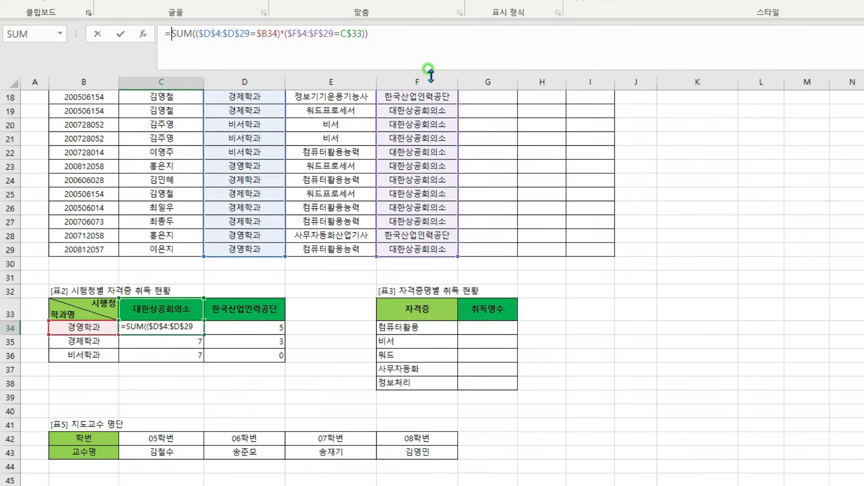
text(IF)
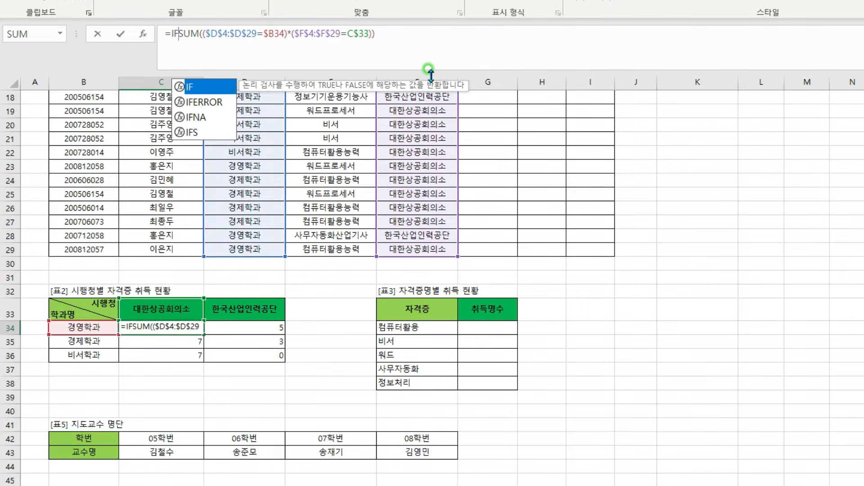
text(()
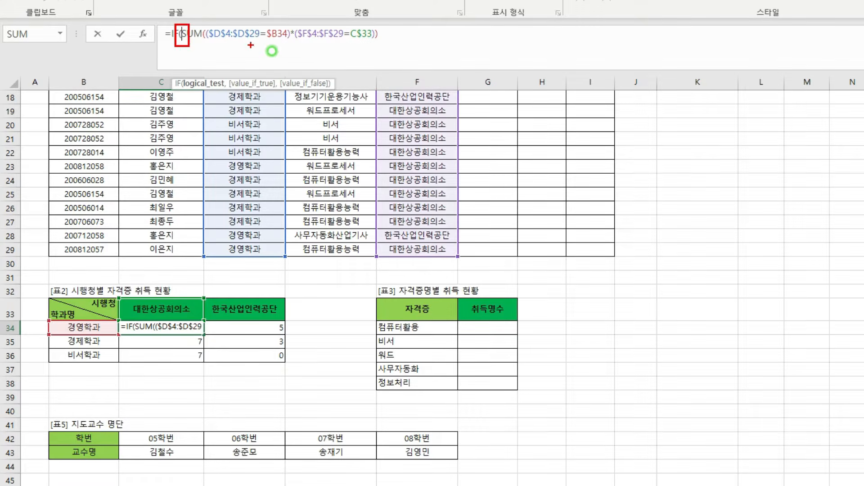
key(End)
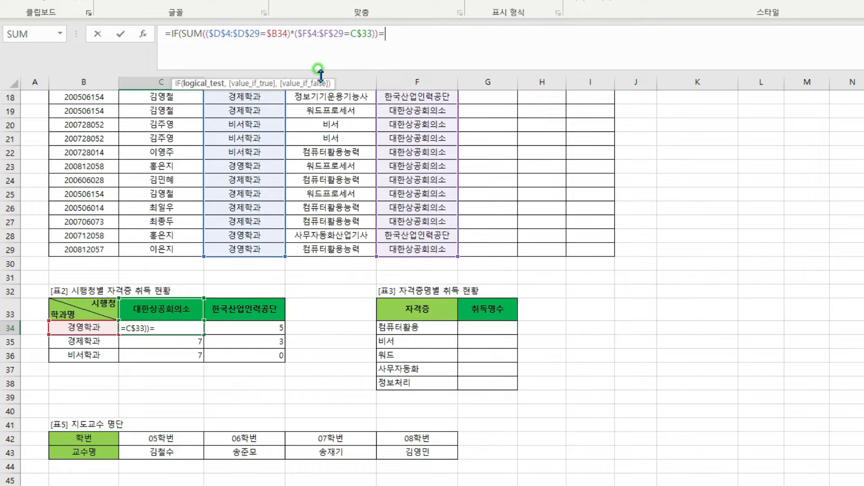
text(=0,)
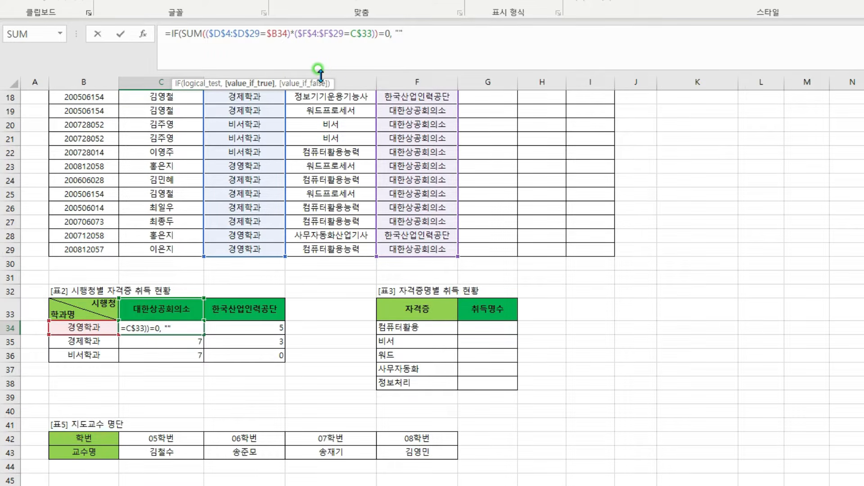
text("",)
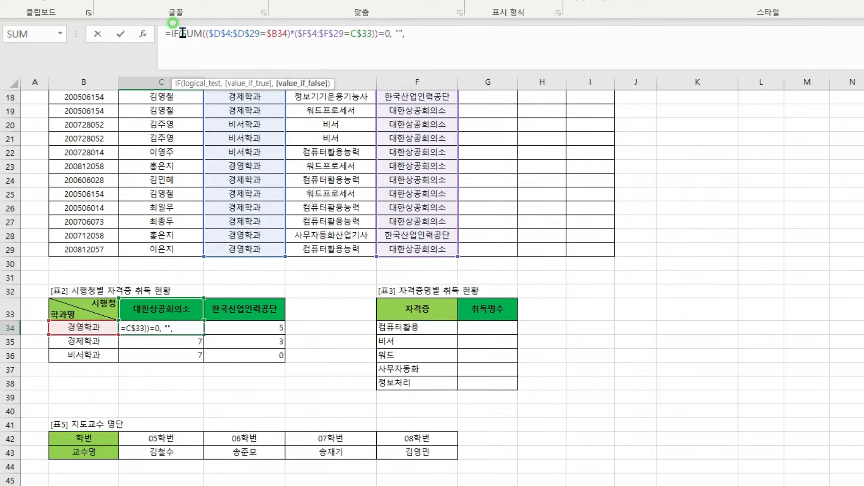
- Complete the IF's false value with a copy of the SUM expression joined to the suffix & "개", and close the formula
drag(182, 34, 377, 34)
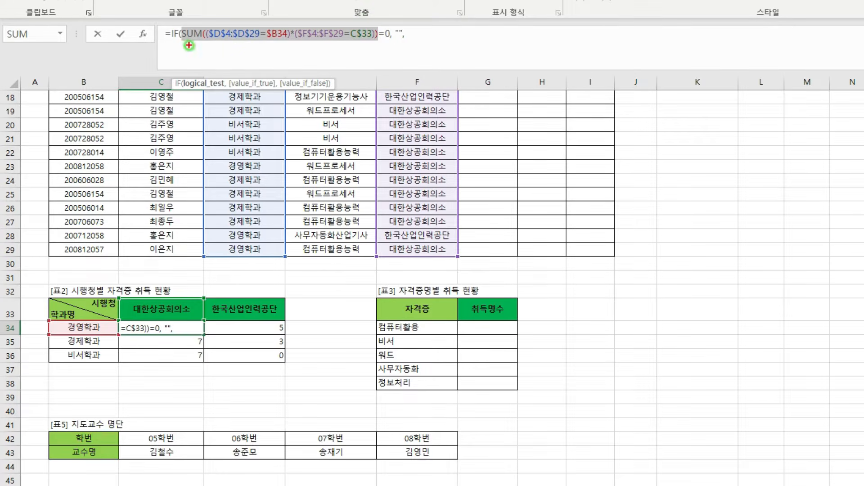
drag(184, 43, 377, 42)
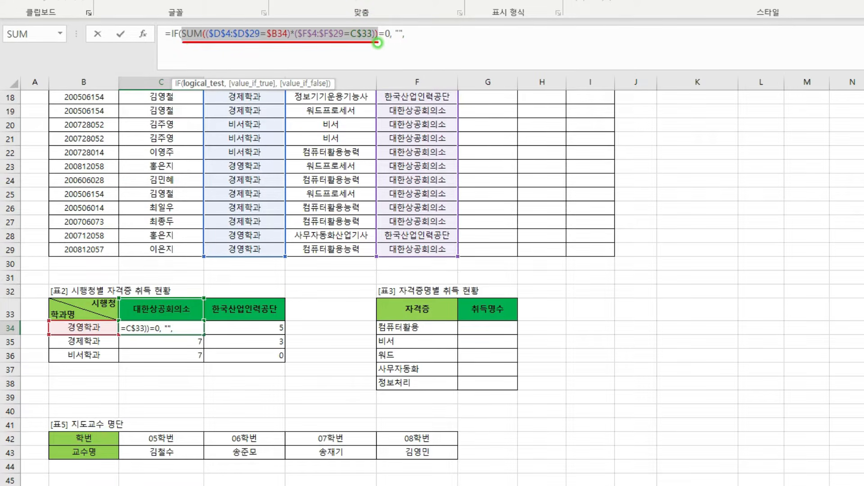
click(409, 35)
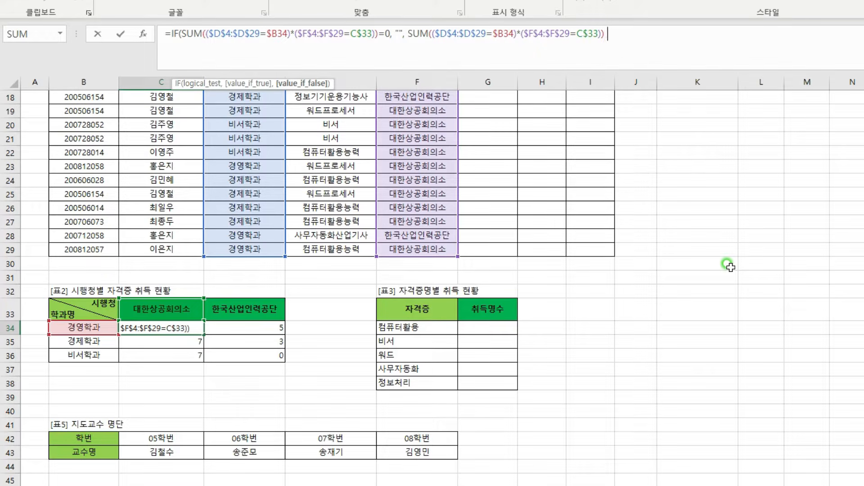
text(& "개)
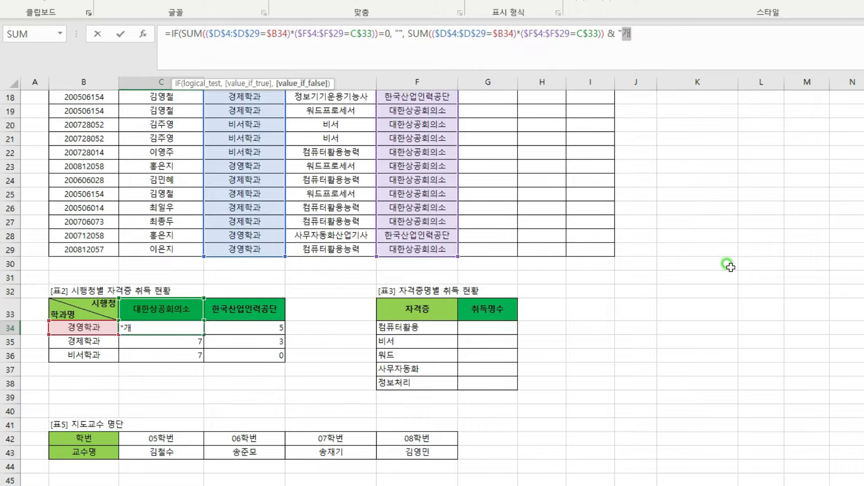
text("))
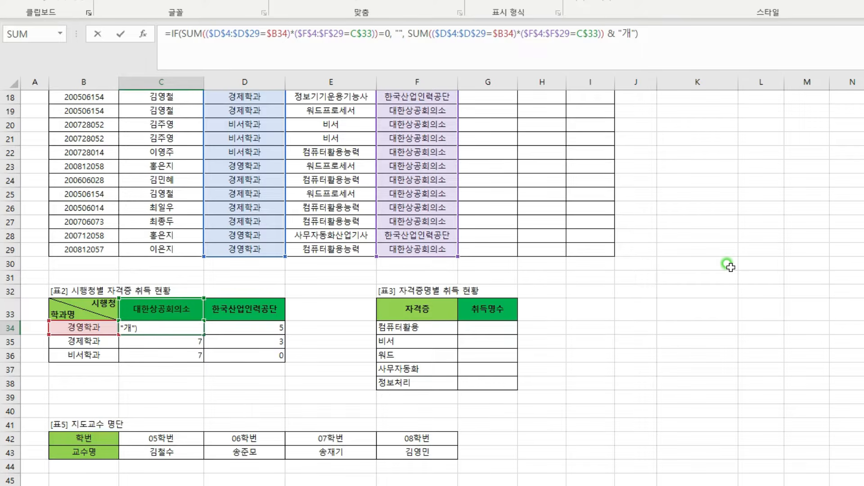
- Enter the C34 formula as an array formula and fill it across C34:D36
key(ctrl+shift+Return)
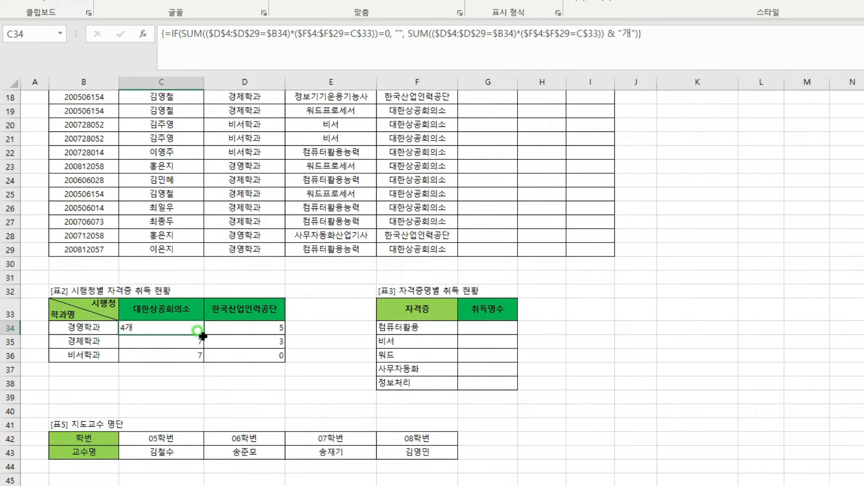
drag(203, 336, 207, 364)
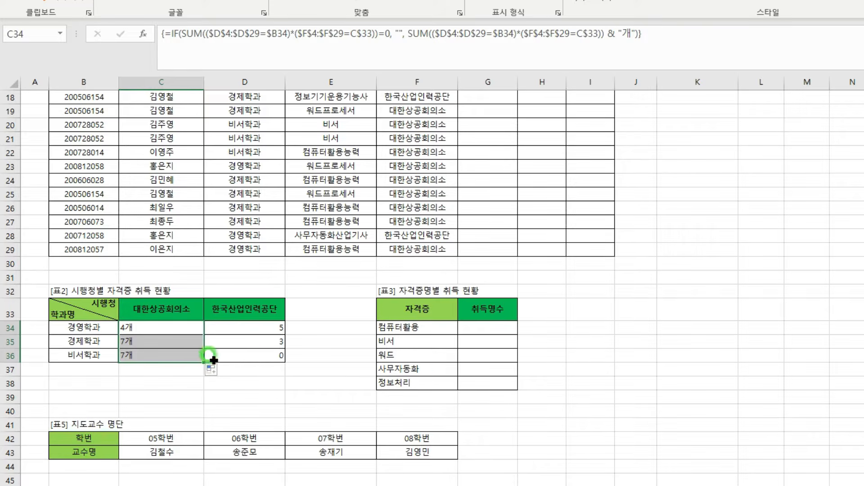
click(330, 306)
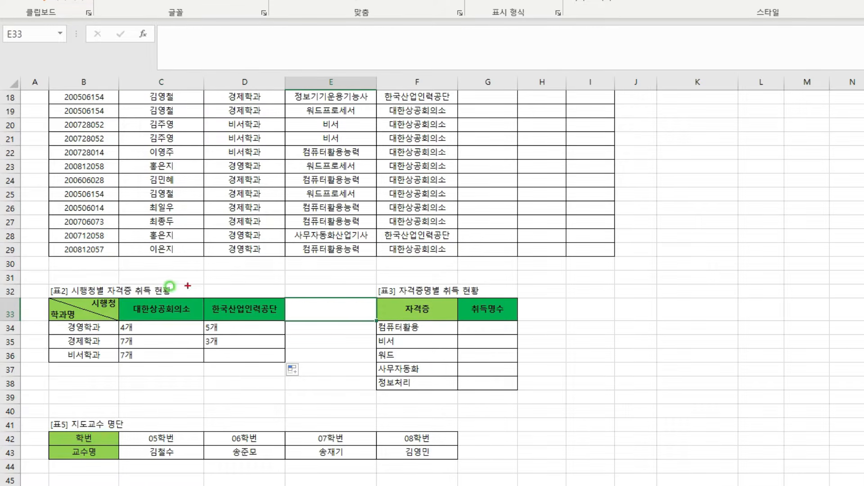
mouse_move(37, 281)
mouse_down()
mouse_move(238, 360)
mouse_move(298, 368)
mouse_up()
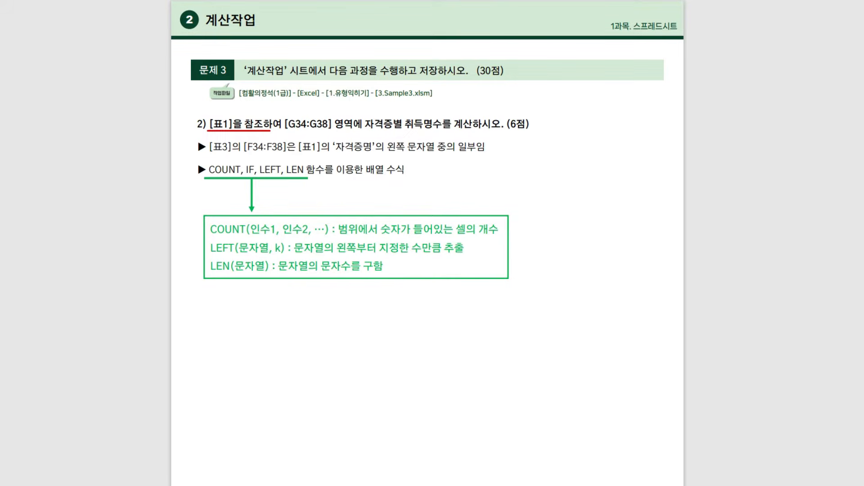
drag(362, 131, 456, 131)
drag(207, 216, 216, 212)
mouse_move(377, 219)
mouse_down()
mouse_move(400, 239)
mouse_move(498, 235)
mouse_up()
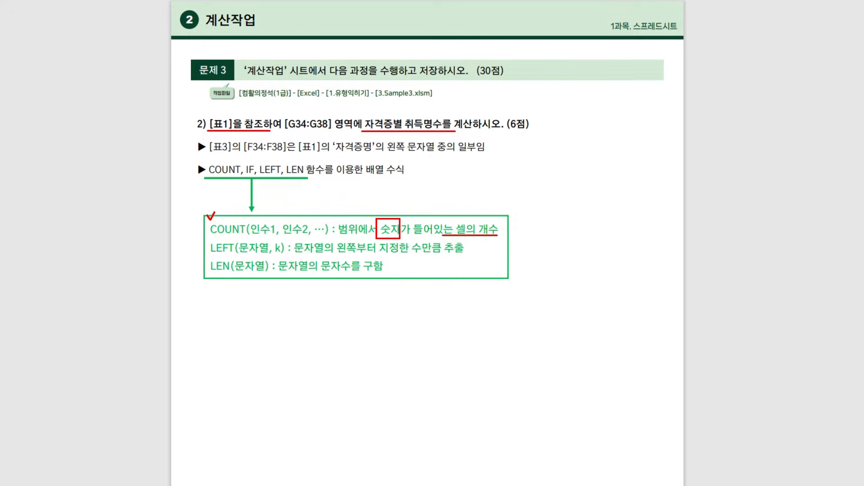
drag(205, 237, 213, 234)
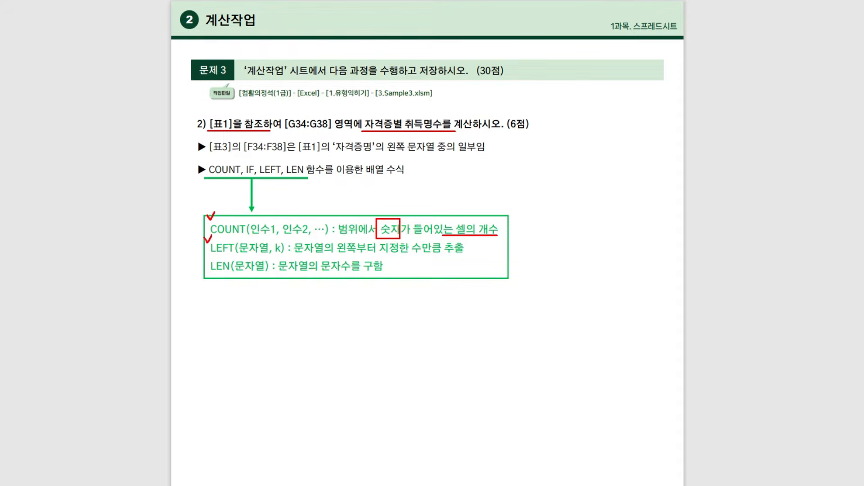
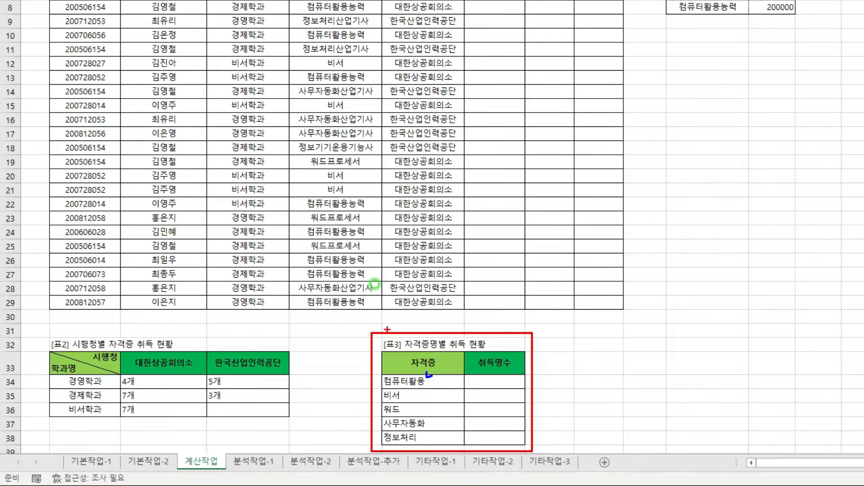
drag(305, 154, 371, 170)
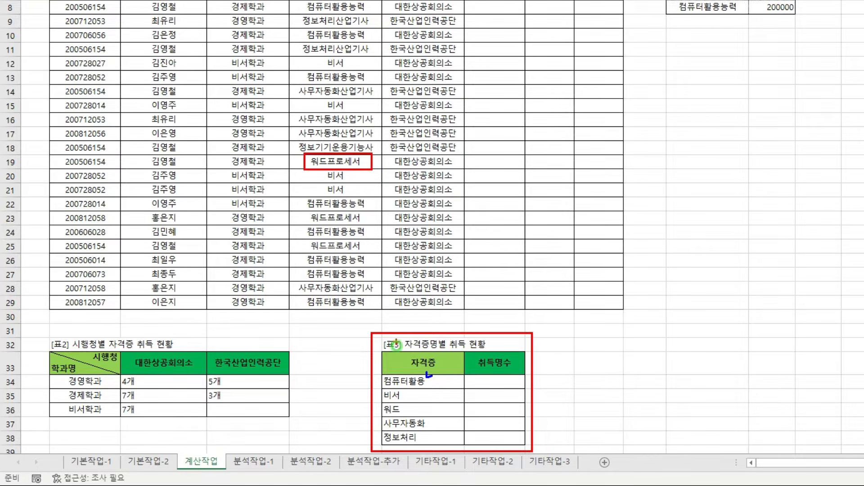
drag(404, 408, 408, 406)
drag(426, 373, 432, 375)
key(Escape)
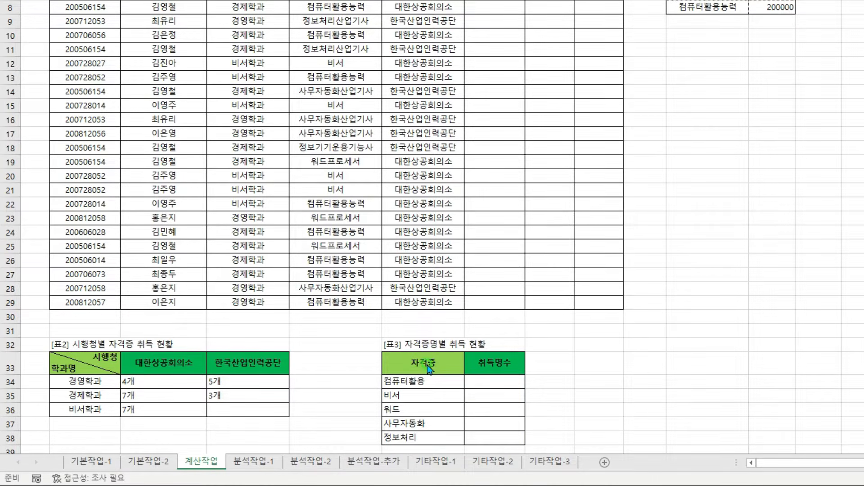
- Begin a formula with =COUNT(IF( in G34, the 취득명수 cell for 컴퓨터활용 in [표3]
click(484, 382)
click(485, 381)
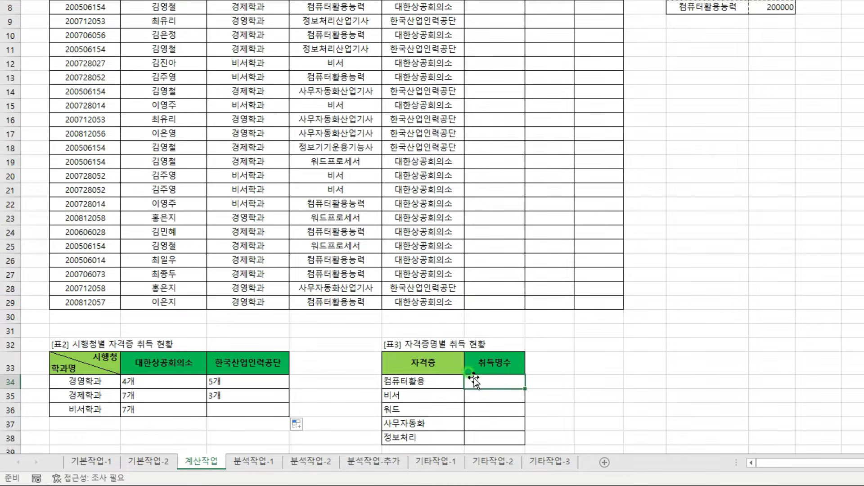
click(493, 379)
text(=f)
key(BackSpace)
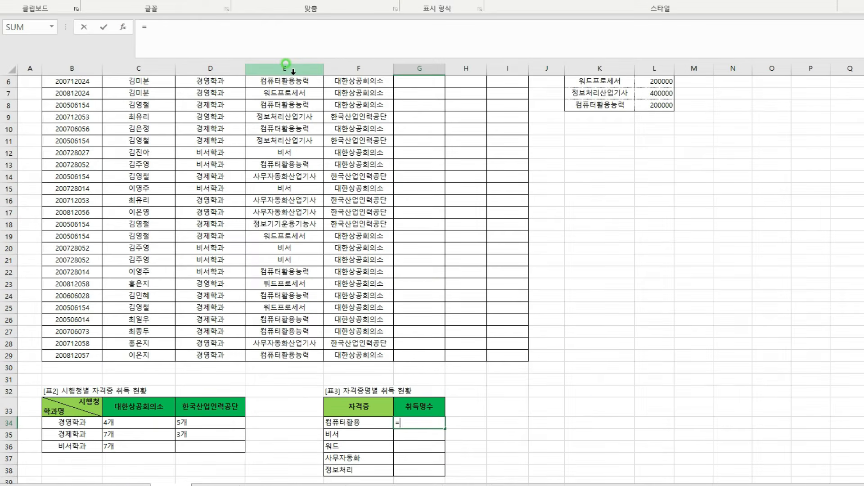
text(COUNT()
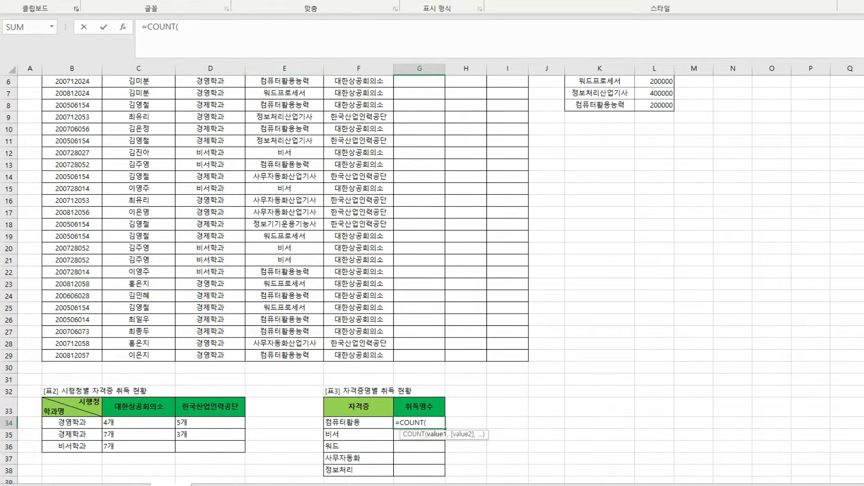
click(198, 27)
text(IF()
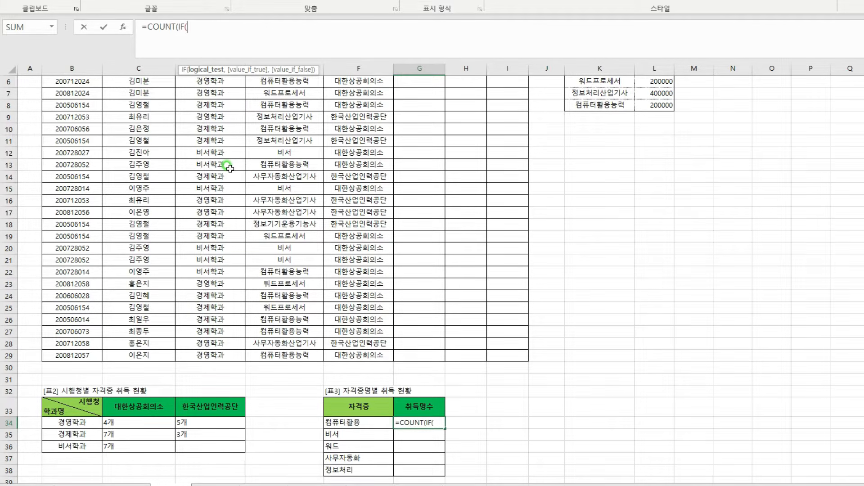
- Start the IF condition with LEFT on the absolute 자격증명 range $E$4:$E$29 of [표1]
scroll(305, 301, up, 2)
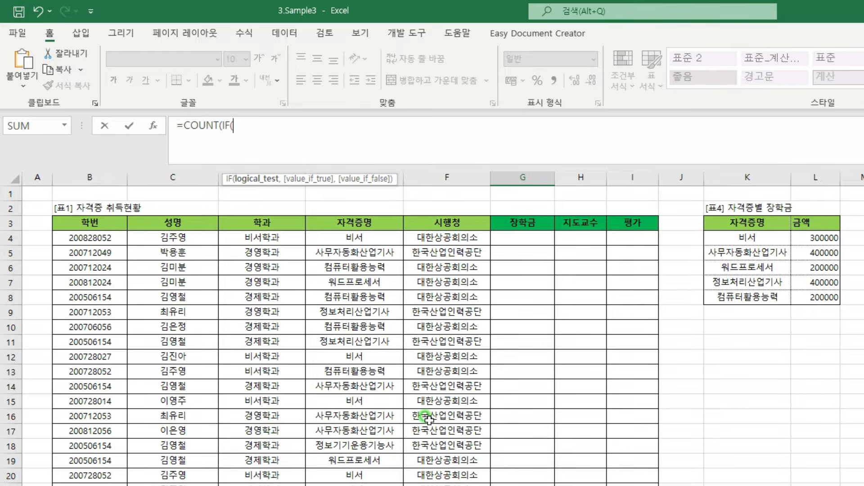
text(LEFT()
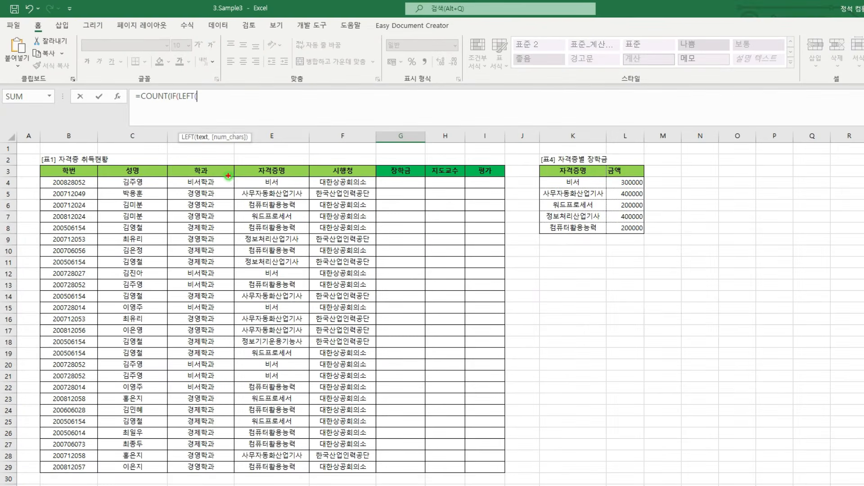
mouse_move(228, 175)
mouse_down()
mouse_move(322, 433)
mouse_move(319, 485)
mouse_up()
key(Escape)
click(259, 184)
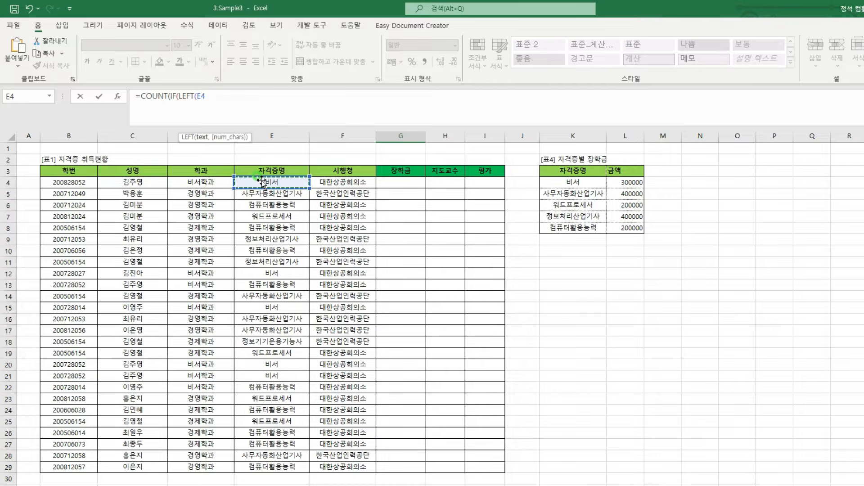
key(ctrl+shift+Down)
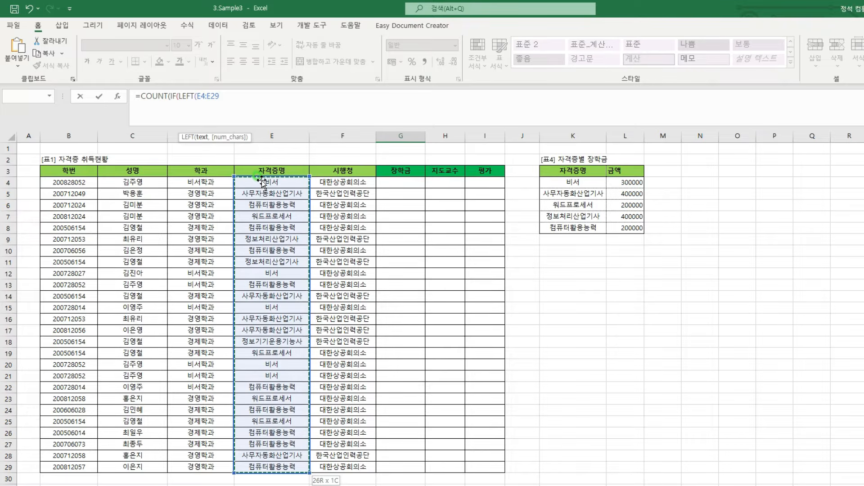
key(F4)
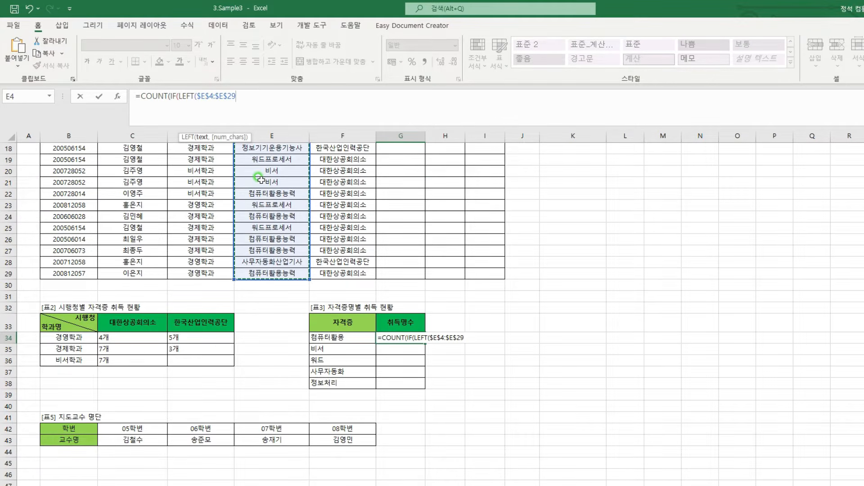
text(,)
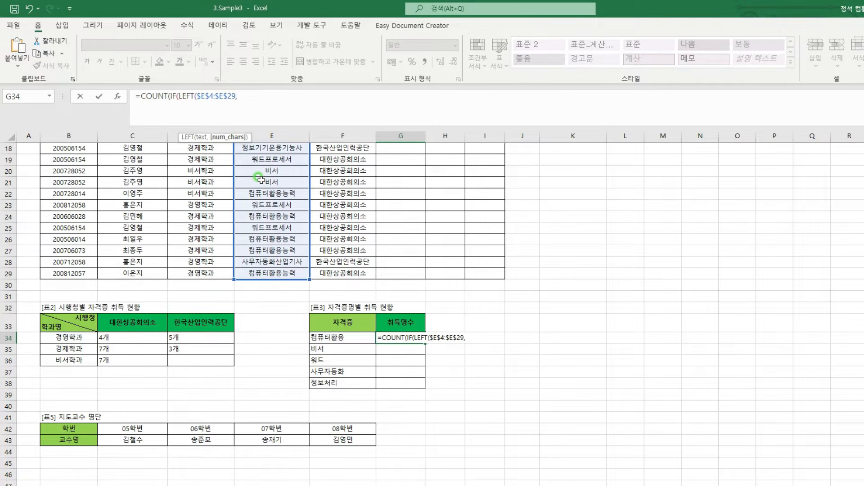
- Set LEFT's character count to LEN($F34), using a column-locked reference to the certificate name, and close the LEFT function
text(LEN()
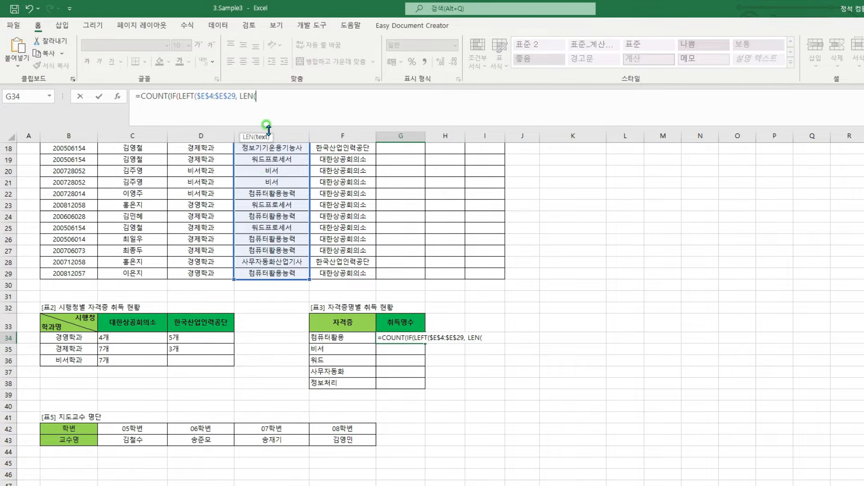
click(334, 339)
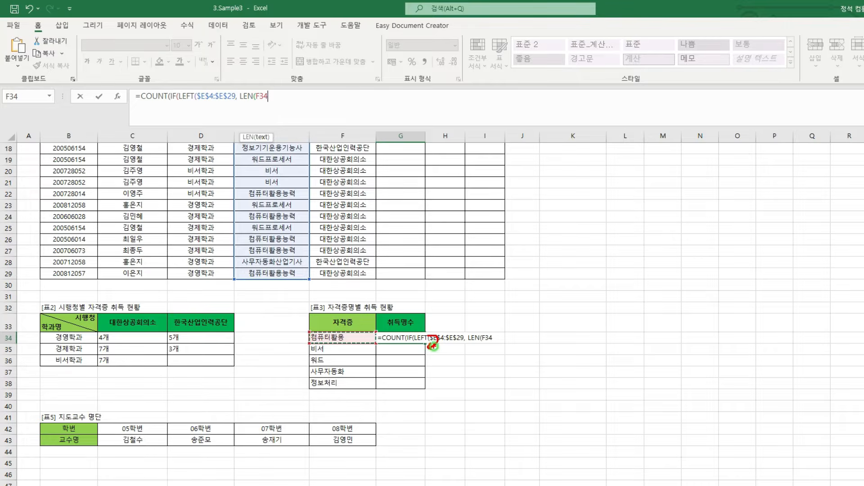
drag(433, 345, 435, 362)
key(F4)
key(F4)
key(F4)
text())
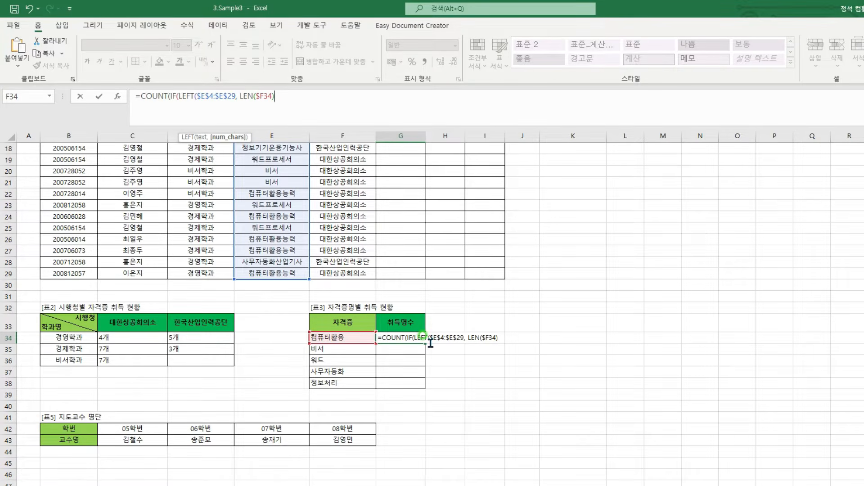
text())
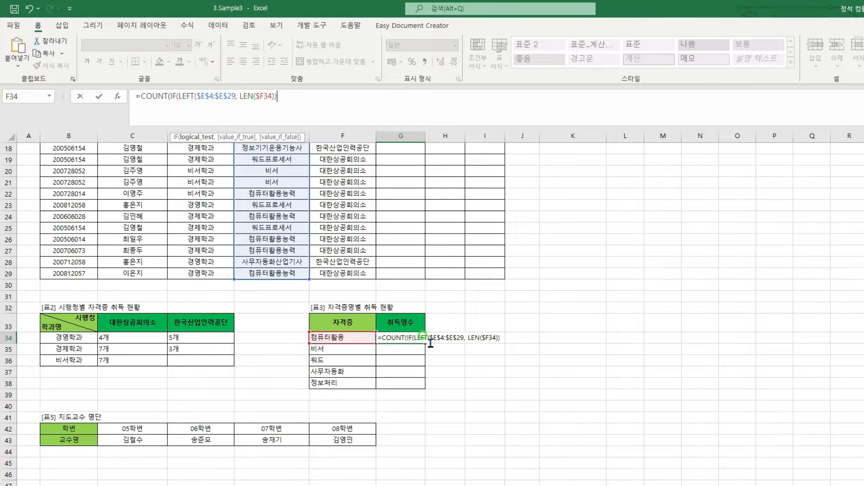
- Complete the IF condition in G34 by comparing the LEFT result with the certificate name, column-locked as $F34
text( =)
click(350, 338)
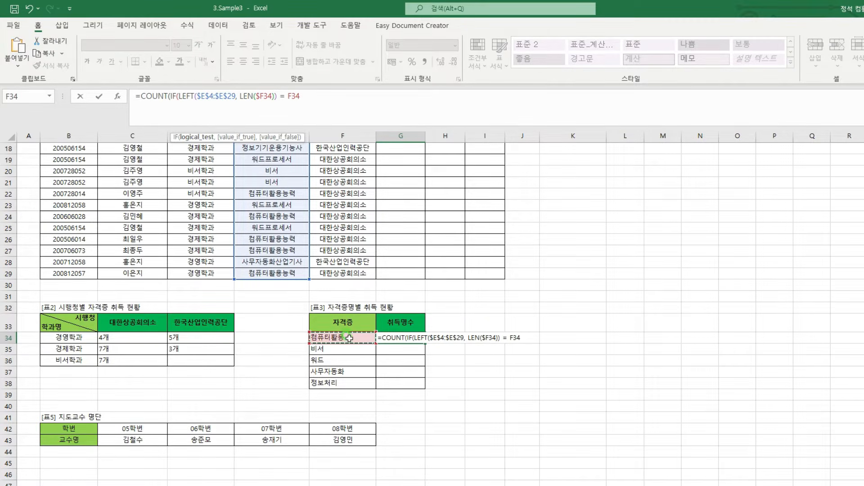
key(F4)
key(F4)
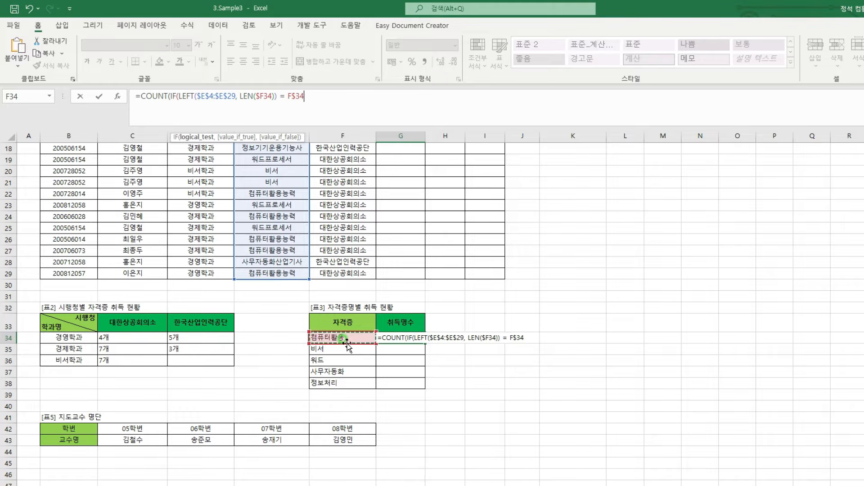
key(F4)
text(,)
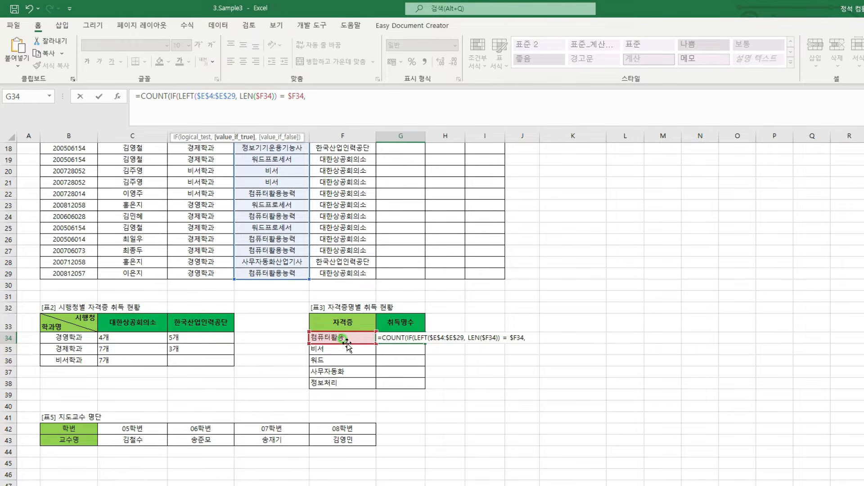
- Return 1 for matching names, enter G34 as an array formula and fill it down through G38
text( 1))
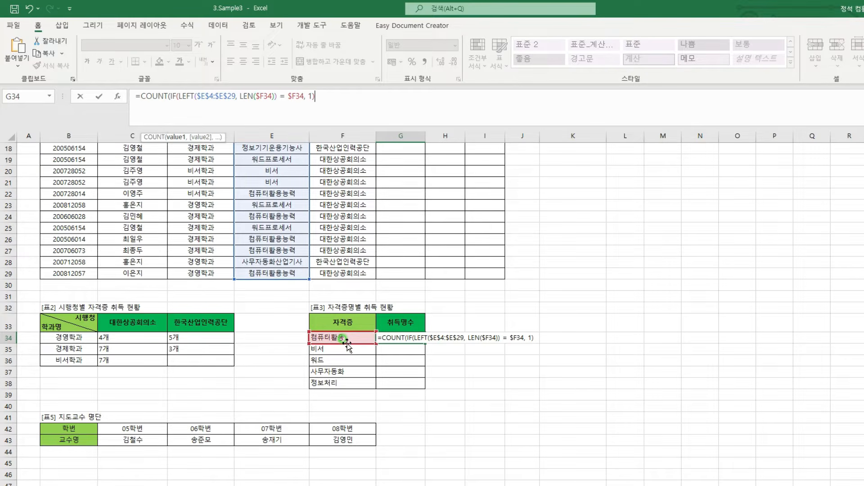
text())
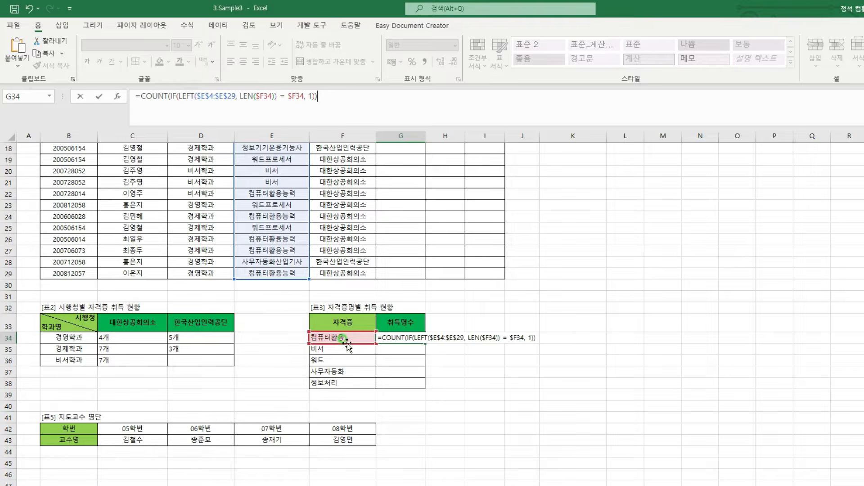
key(ctrl+shift+Return)
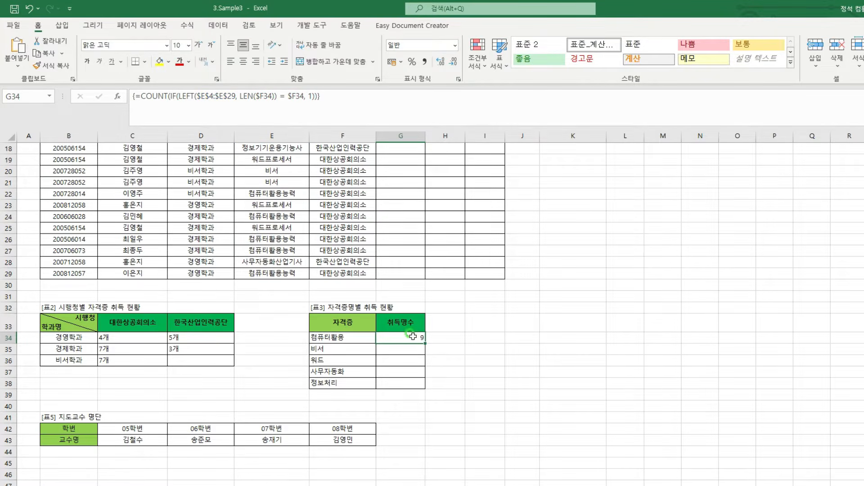
drag(426, 343, 427, 386)
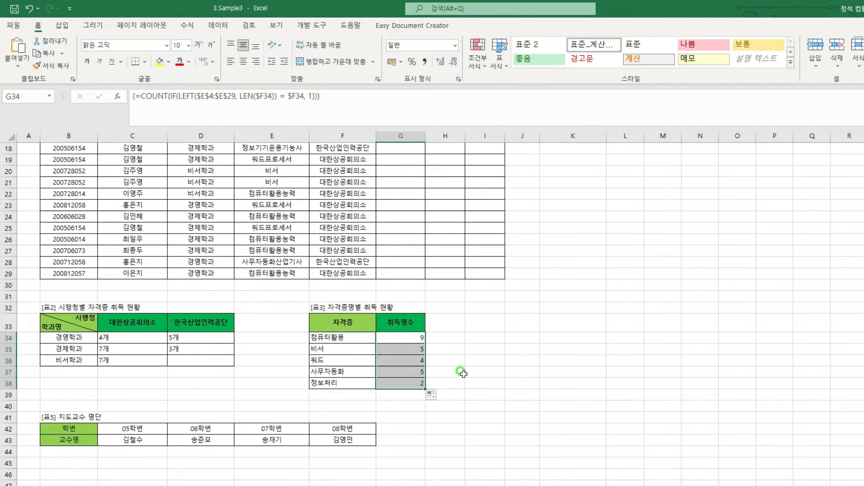
- Review the array formula in G34 with the sheet zoomed out to 90% so that [표1] is in view
click(407, 338)
scroll(405, 270, up, 2)
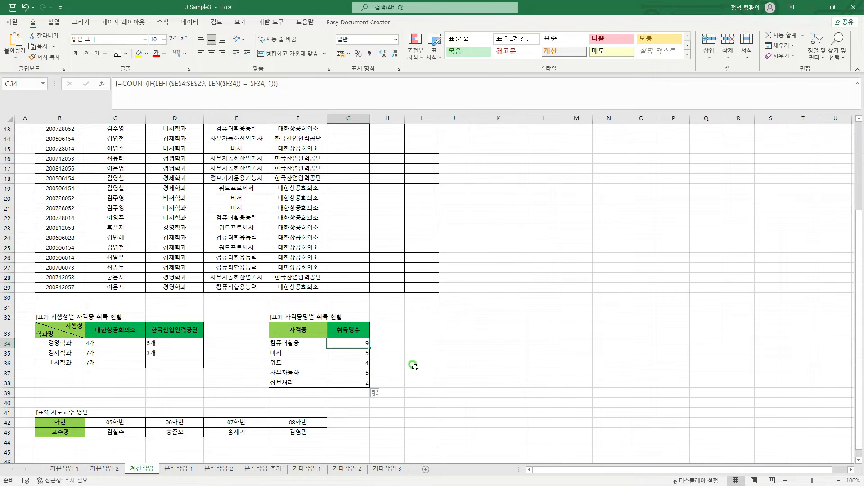
click(786, 480)
scroll(549, 331, up, 4)
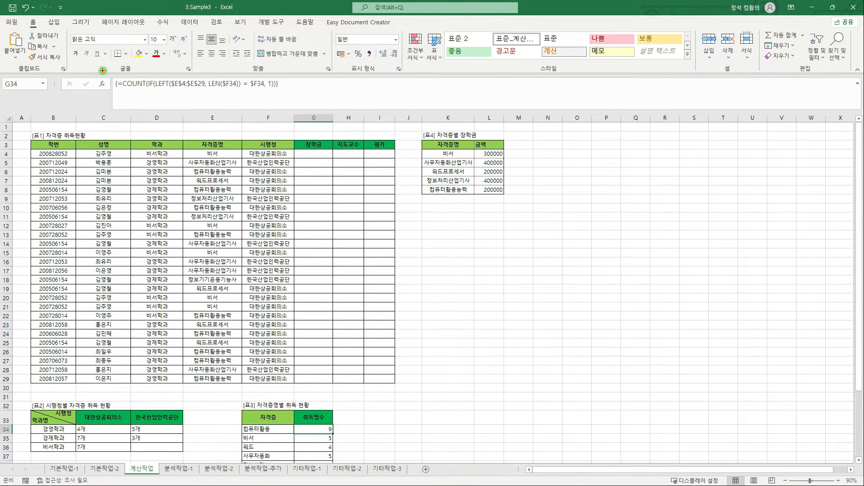
drag(103, 71, 341, 103)
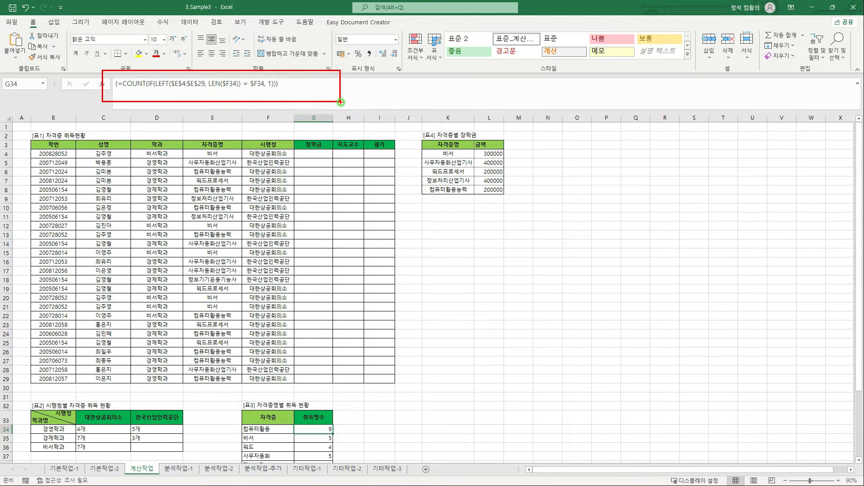
key(b)
drag(161, 77, 204, 87)
mouse_move(181, 148)
mouse_down()
mouse_move(212, 197)
mouse_move(241, 305)
mouse_move(243, 384)
mouse_up()
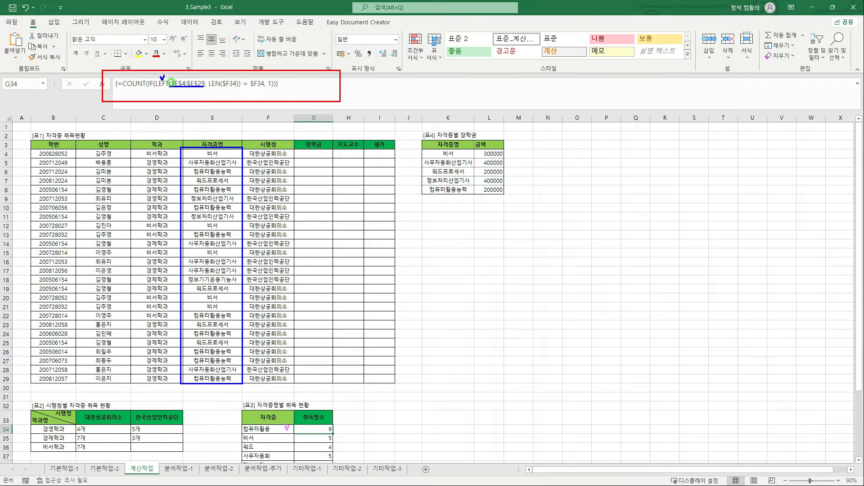
drag(205, 88, 239, 88)
drag(331, 432, 337, 428)
mouse_move(335, 389)
mouse_down()
mouse_move(333, 398)
mouse_move(343, 397)
mouse_up()
drag(347, 390, 347, 396)
drag(351, 388, 351, 397)
mouse_move(330, 402)
mouse_down()
mouse_move(365, 401)
mouse_move(363, 394)
mouse_up()
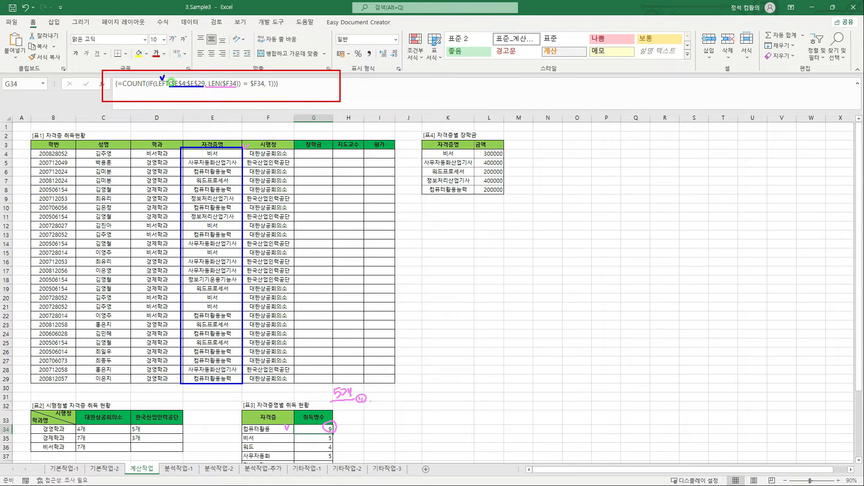
drag(184, 166, 211, 165)
drag(246, 88, 265, 88)
drag(190, 176, 220, 176)
drag(299, 438, 282, 443)
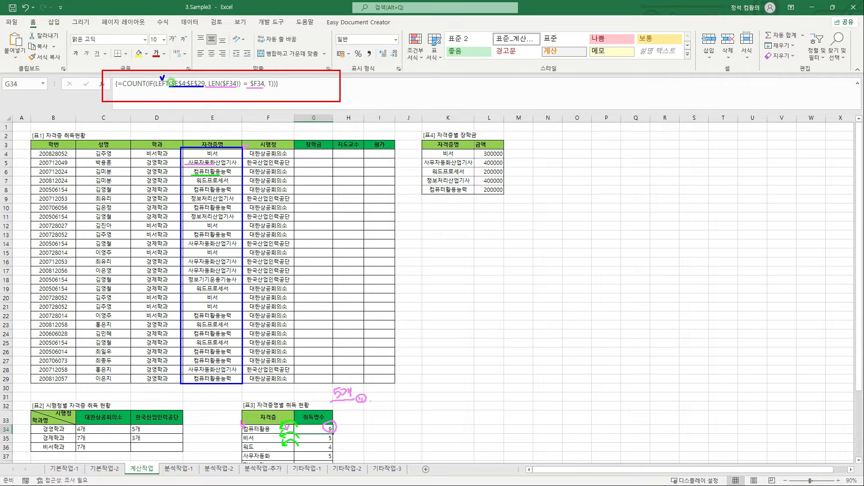
mouse_move(542, 166)
mouse_down()
mouse_move(545, 180)
mouse_move(558, 167)
mouse_move(566, 191)
mouse_up()
mouse_move(568, 195)
mouse_down()
mouse_move(538, 173)
mouse_move(563, 199)
mouse_up()
mouse_move(603, 180)
mouse_down()
mouse_move(614, 177)
mouse_move(615, 199)
mouse_up()
mouse_move(607, 198)
mouse_down()
mouse_move(617, 204)
mouse_move(626, 191)
mouse_up()
drag(629, 179, 631, 207)
drag(587, 216, 652, 215)
drag(655, 216, 660, 219)
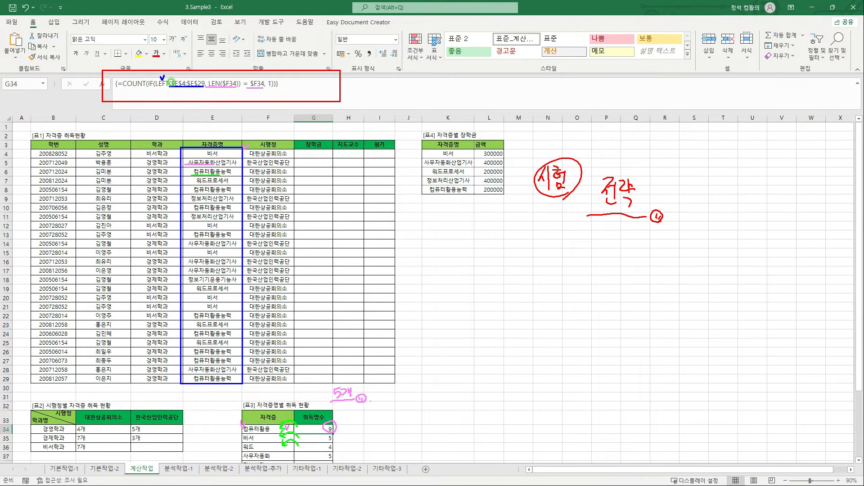
drag(513, 235, 507, 264)
drag(525, 246, 532, 253)
mouse_move(536, 246)
mouse_down()
mouse_move(543, 253)
mouse_move(546, 245)
mouse_up()
drag(547, 241, 543, 265)
drag(541, 225, 550, 275)
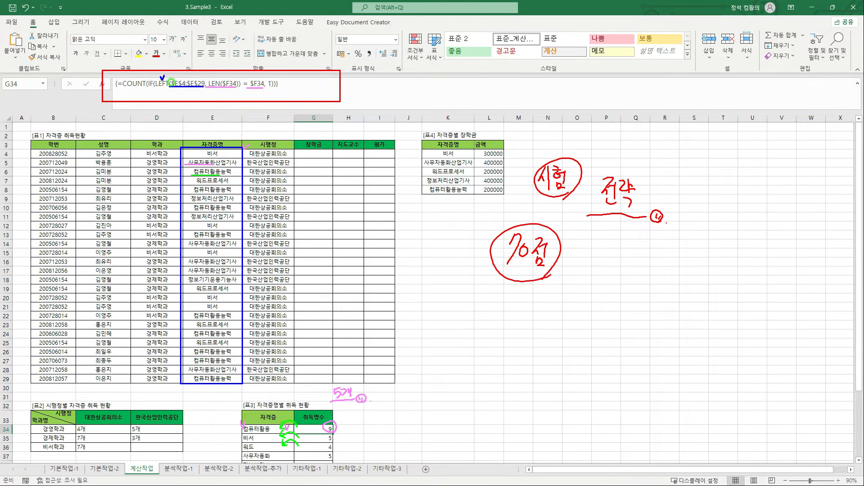
mouse_move(525, 311)
mouse_down()
mouse_move(526, 328)
mouse_move(547, 327)
mouse_move(552, 311)
mouse_move(555, 338)
mouse_up()
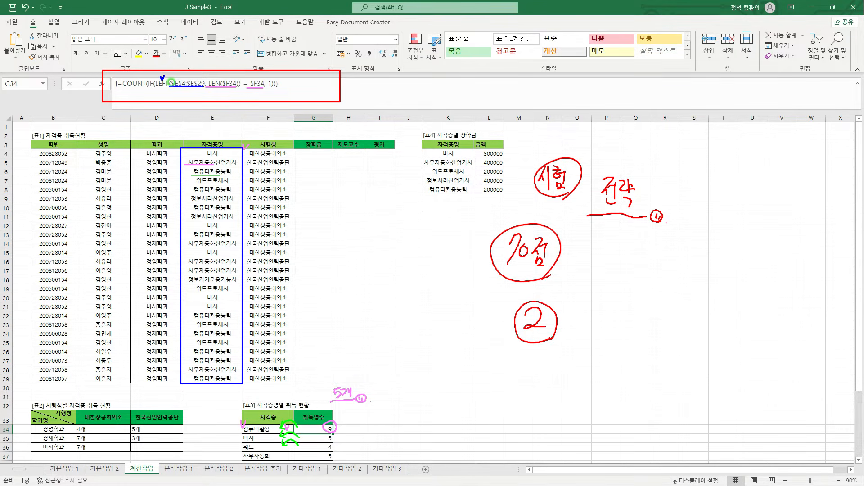
mouse_move(630, 307)
mouse_down()
mouse_move(643, 318)
mouse_move(635, 329)
mouse_move(664, 315)
mouse_move(653, 337)
mouse_up()
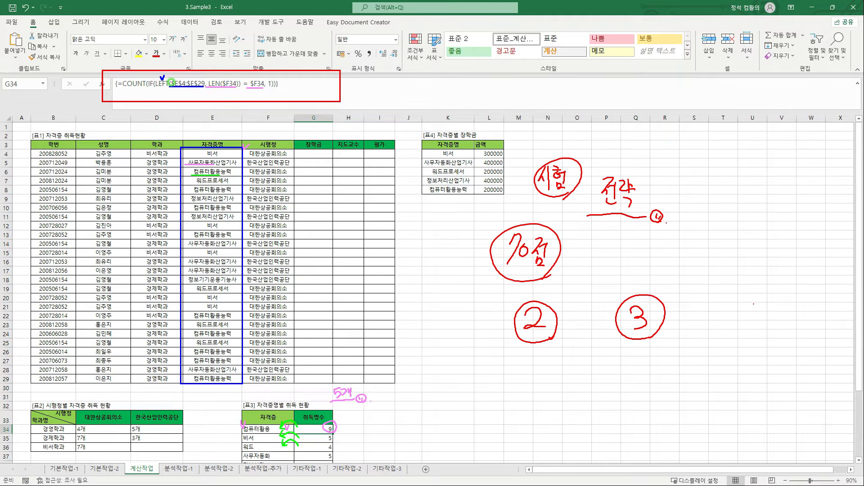
drag(753, 304, 761, 320)
drag(753, 311, 755, 331)
mouse_move(748, 294)
mouse_down()
mouse_move(761, 341)
mouse_move(725, 404)
mouse_move(579, 411)
mouse_move(544, 345)
mouse_move(549, 354)
mouse_up()
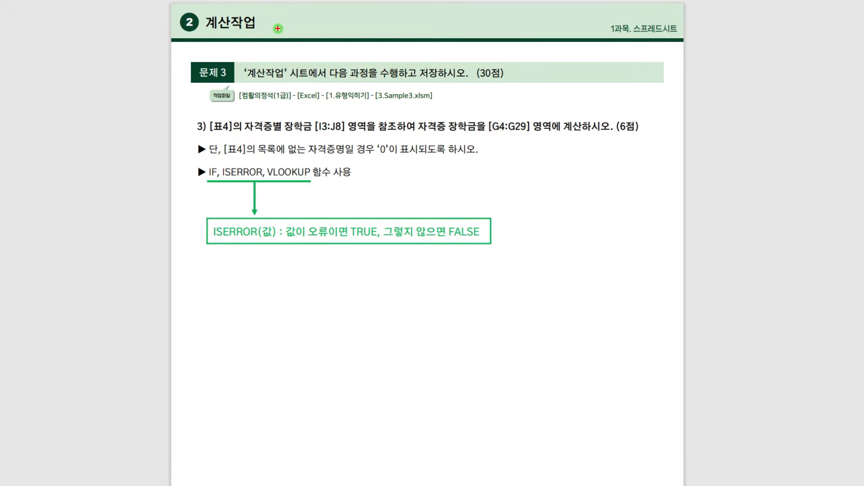
drag(243, 133, 586, 132)
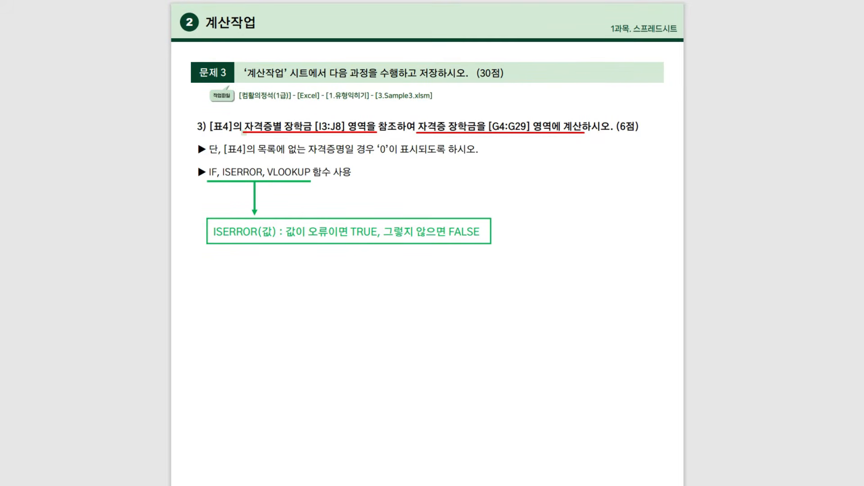
drag(371, 157, 472, 157)
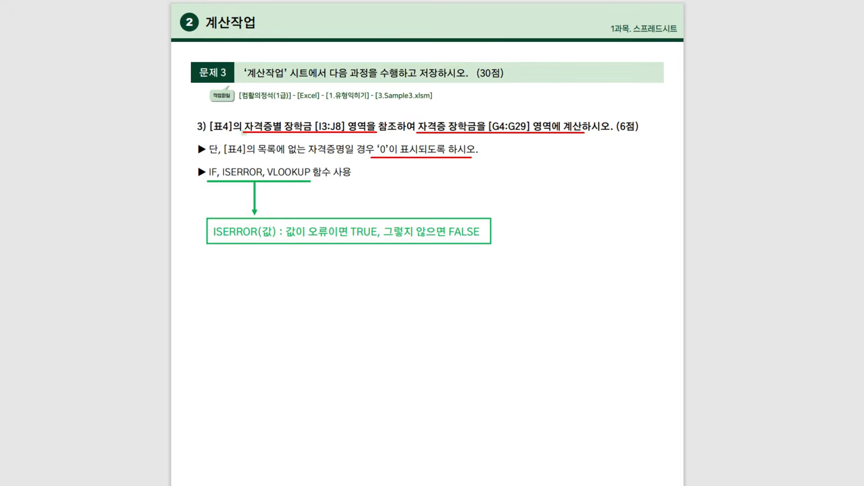
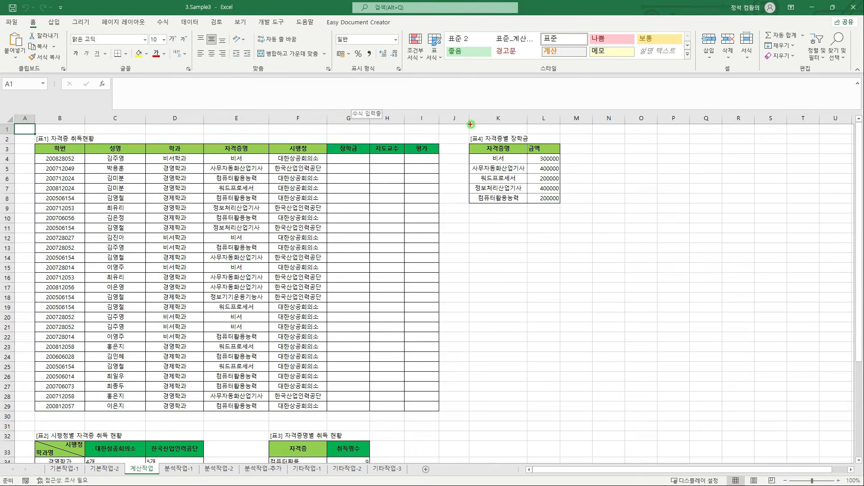
drag(466, 132, 535, 193)
drag(534, 149, 567, 208)
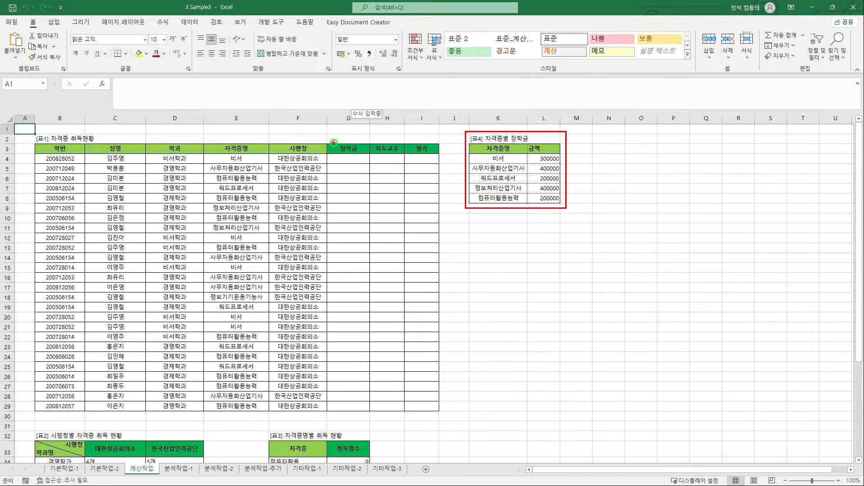
mouse_move(324, 150)
mouse_down()
mouse_move(346, 210)
mouse_move(370, 412)
mouse_up()
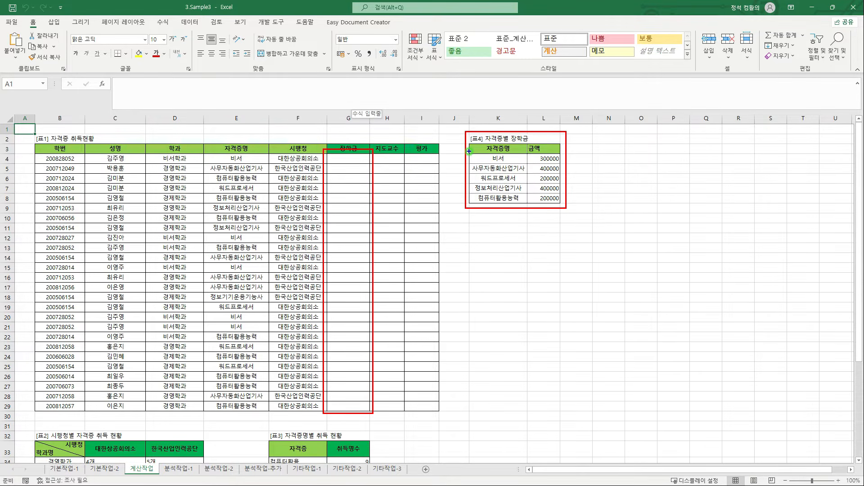
mouse_move(469, 151)
mouse_down()
mouse_move(515, 204)
mouse_move(527, 204)
mouse_up()
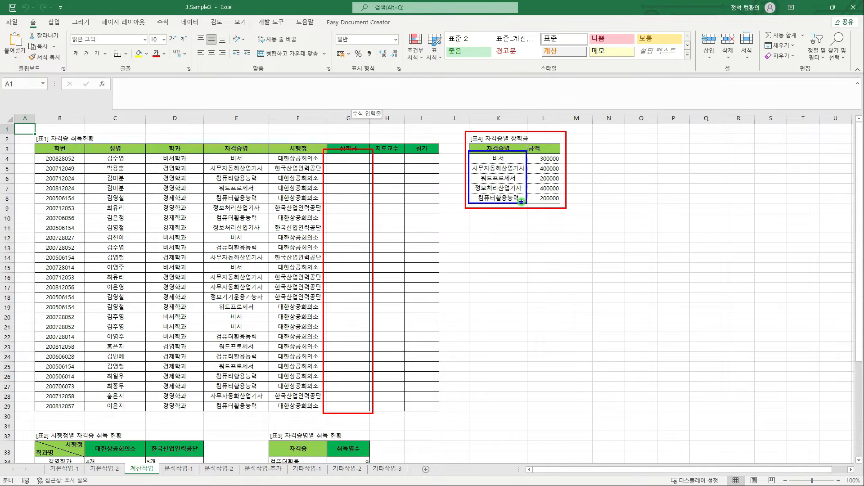
drag(548, 150, 550, 152)
mouse_move(205, 156)
mouse_down()
mouse_move(246, 213)
mouse_move(275, 383)
mouse_move(269, 411)
mouse_up()
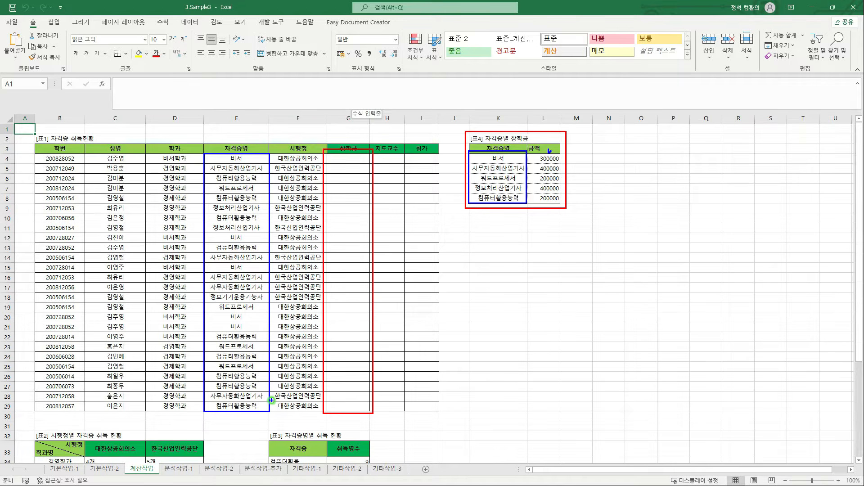
key(Escape)
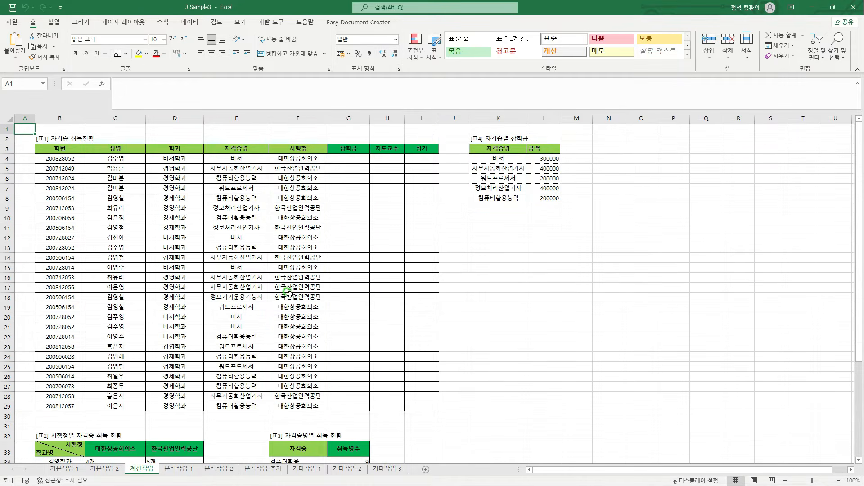
- Begin a VLOOKUP formula in G4, the first 장학금 cell of [표1], with column-locked $E4 as the lookup value
click(348, 158)
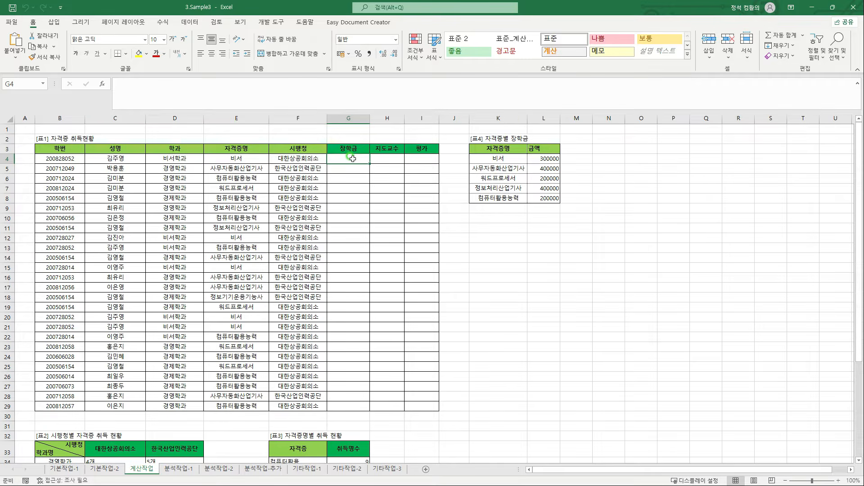
text(=VLOOKUP()
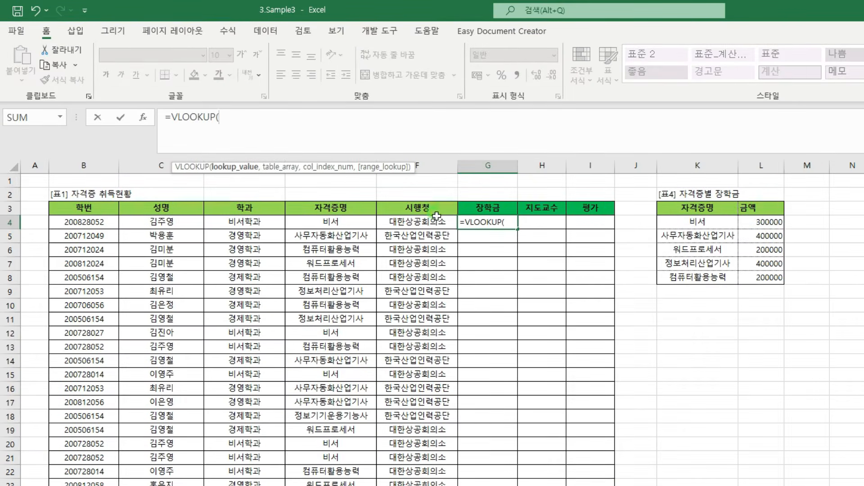
click(337, 223)
key(F4)
key(F4)
key(F4)
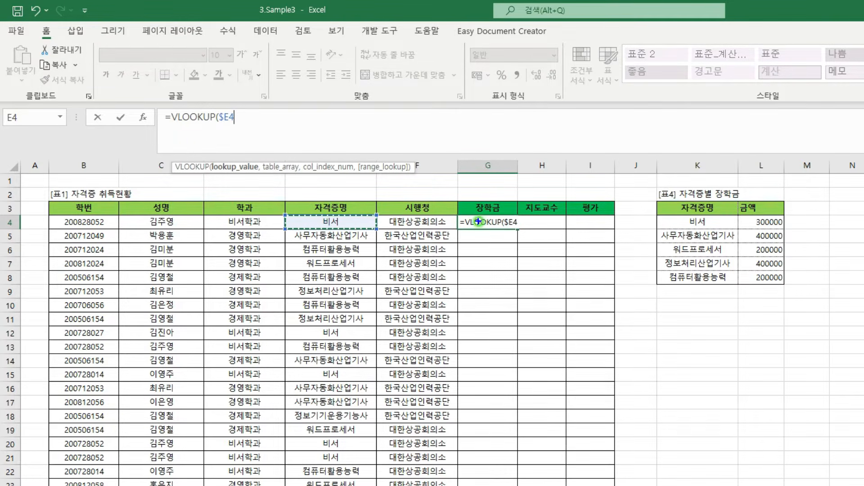
mouse_move(518, 221)
mouse_down()
mouse_move(529, 233)
mouse_move(520, 234)
mouse_up()
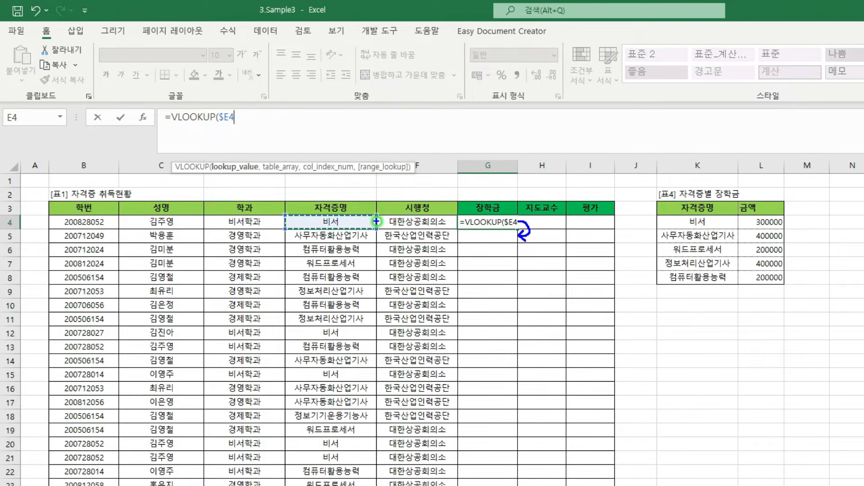
drag(377, 221, 382, 240)
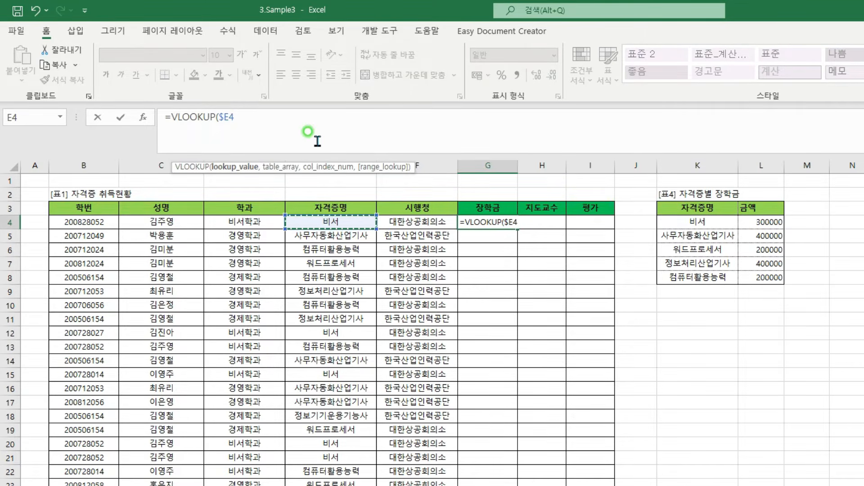
text(,)
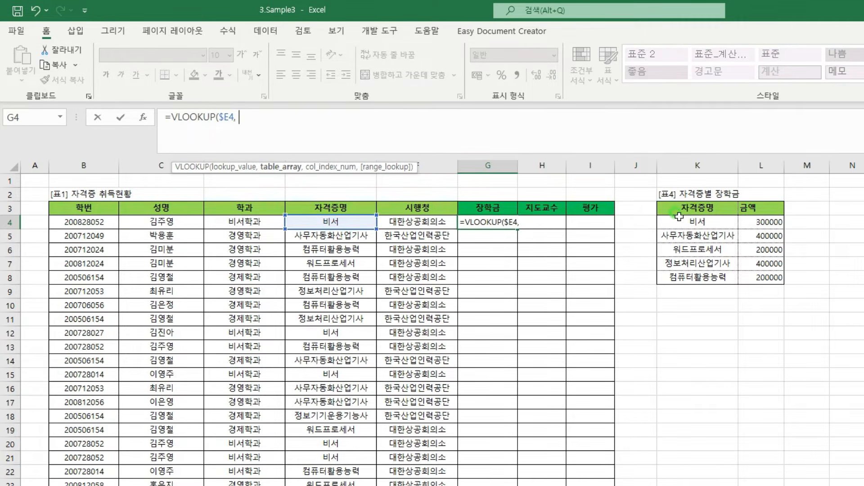
- Set VLOOKUP's table array to the absolute range $K$4:$L$8 of [표4]
drag(675, 221, 753, 278)
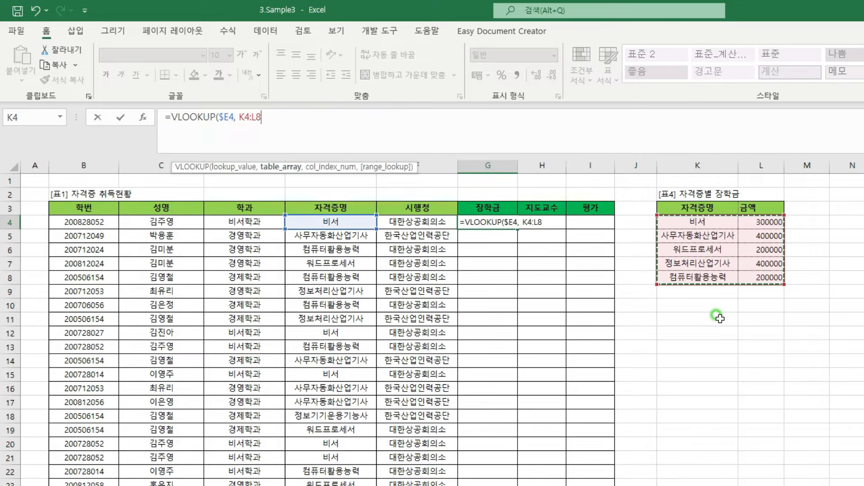
key(F4)
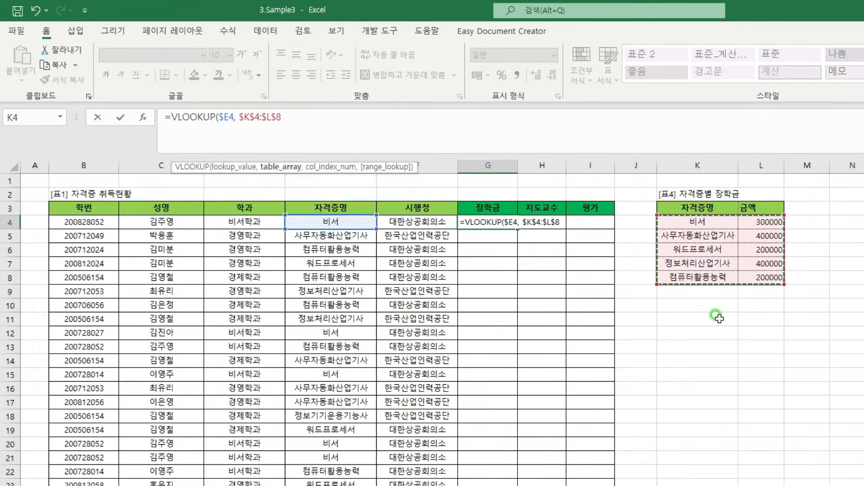
text(,)
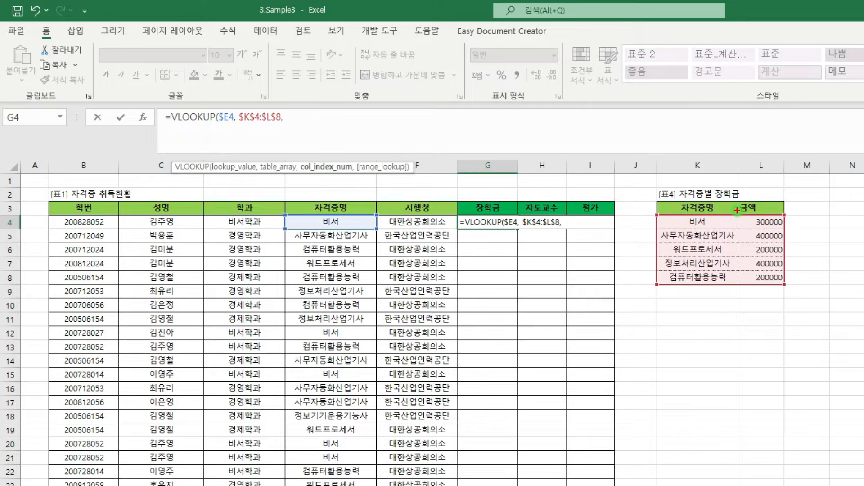
- Complete the VLOOKUP formula in G4 with column index 2 and FALSE for an exact match, and enter it
drag(737, 210, 785, 289)
key(Escape)
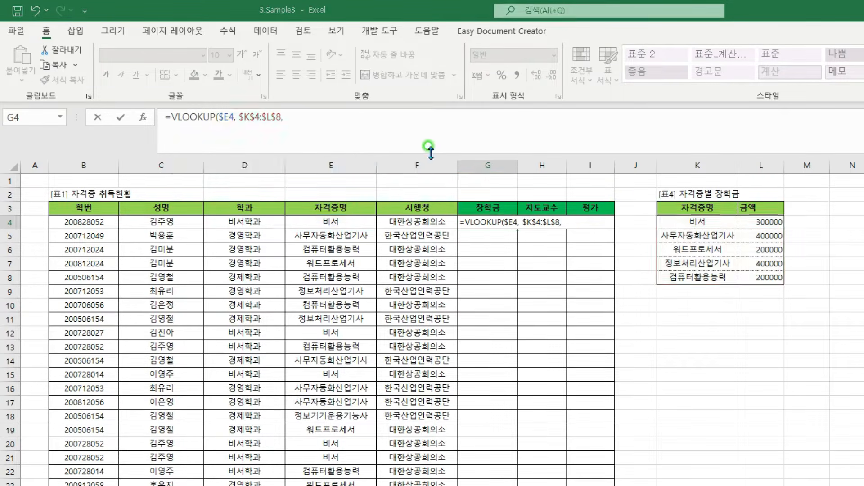
click(374, 131)
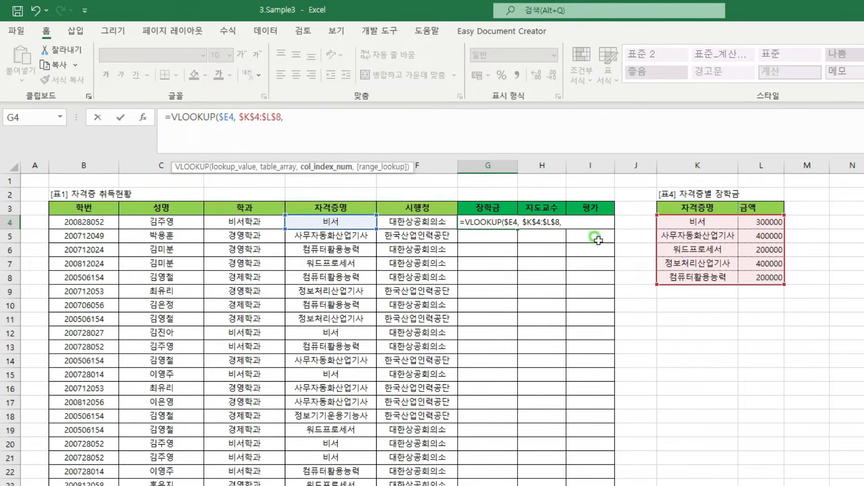
text(2, )
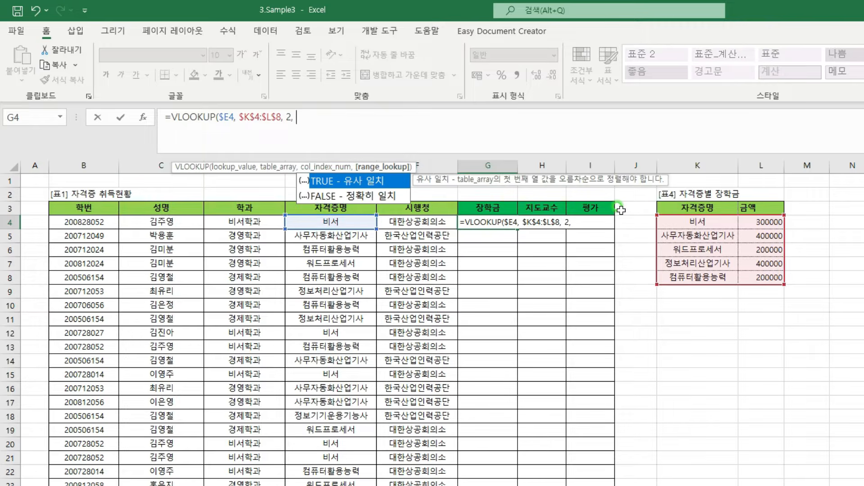
text(FALSE))
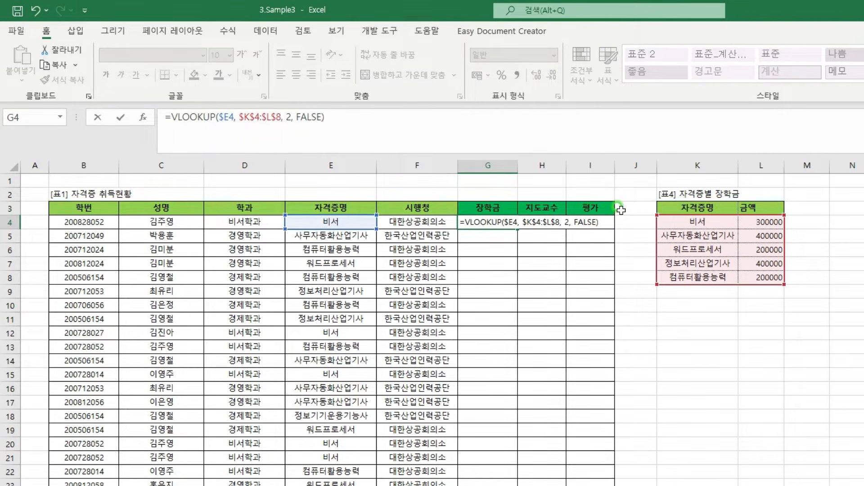
key(Return)
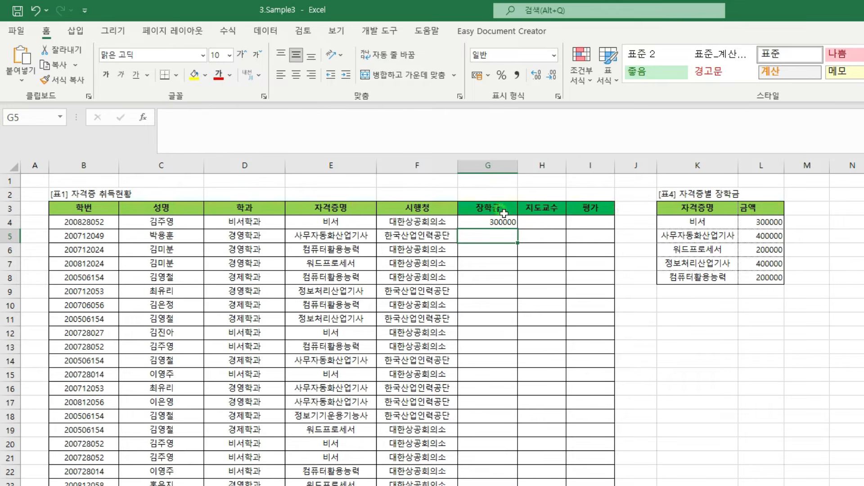
- Compare G4 with the 비서 row of [표4], fill the VLOOKUP formula down through G29, and check the result in G18
click(498, 221)
key(ctrl+2)
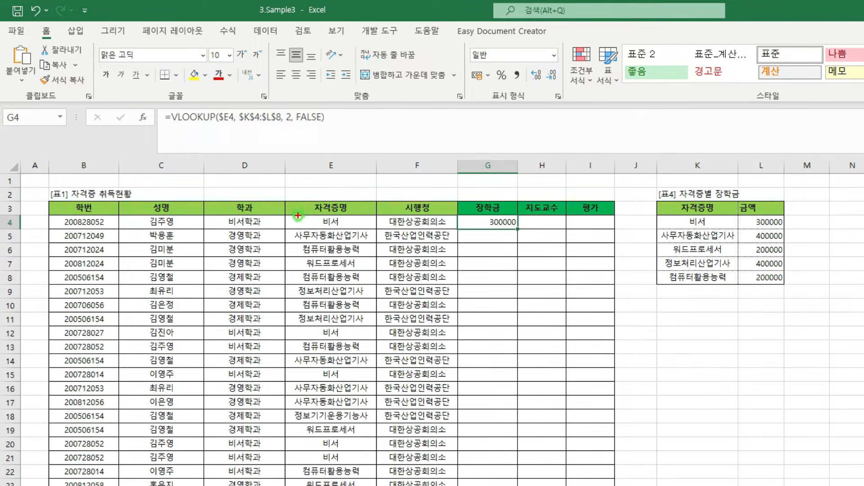
drag(297, 212, 360, 228)
drag(674, 214, 737, 229)
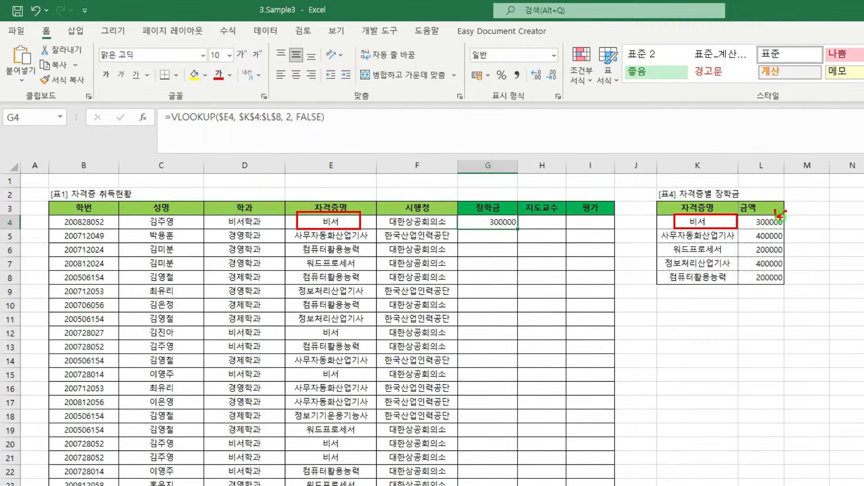
drag(781, 216, 786, 210)
key(Escape)
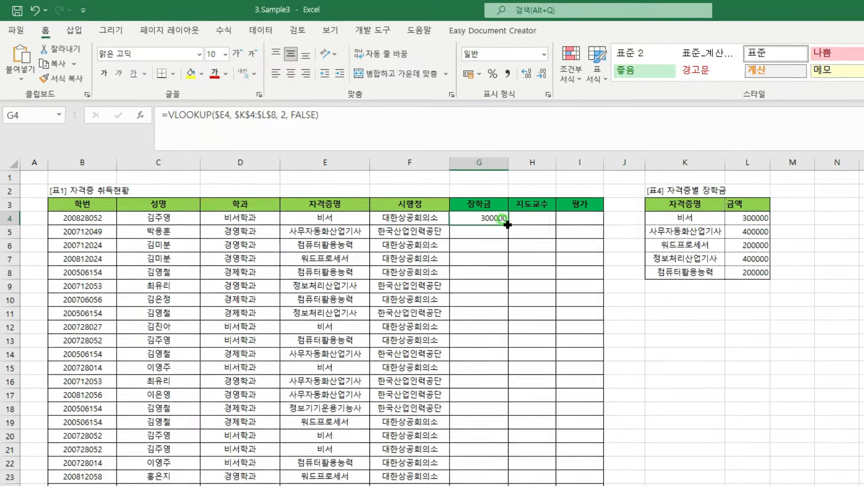
double_click(516, 229)
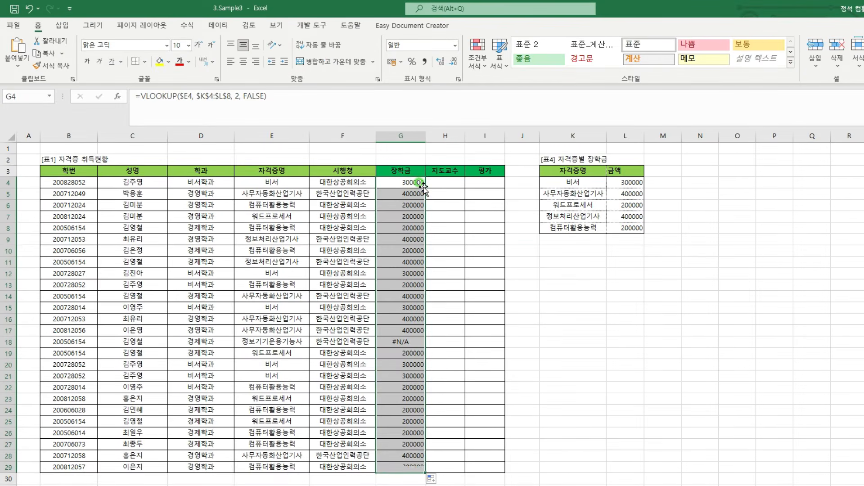
click(506, 224)
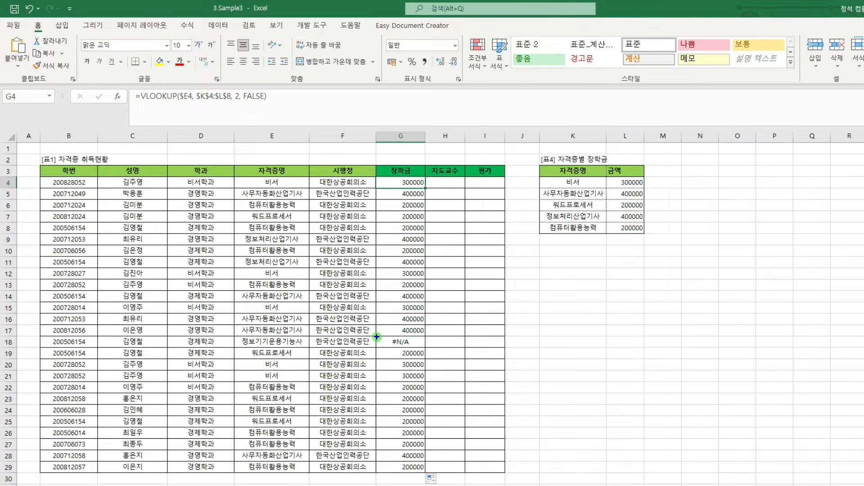
drag(375, 337, 425, 350)
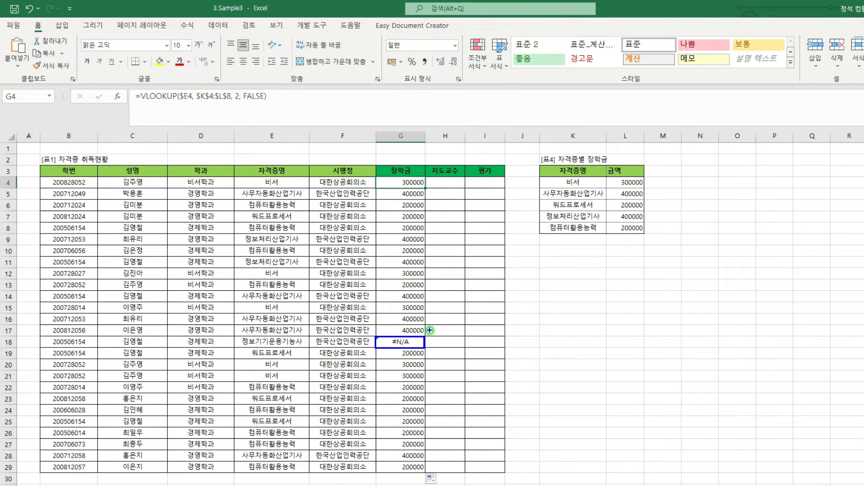
mouse_move(430, 330)
mouse_down()
mouse_move(425, 337)
mouse_move(434, 337)
mouse_up()
key(Escape)
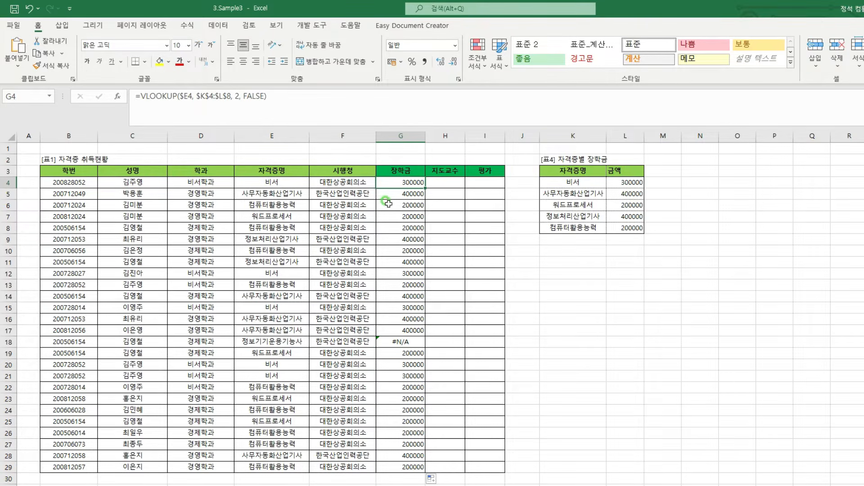
- Wrap G4's VLOOKUP in ISERROR and make it the logical test of an enclosing IF function
click(140, 96)
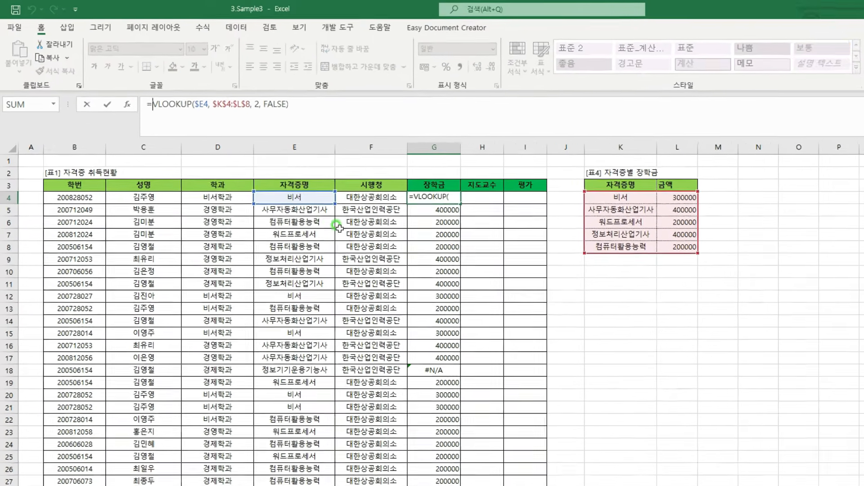
text(IF()
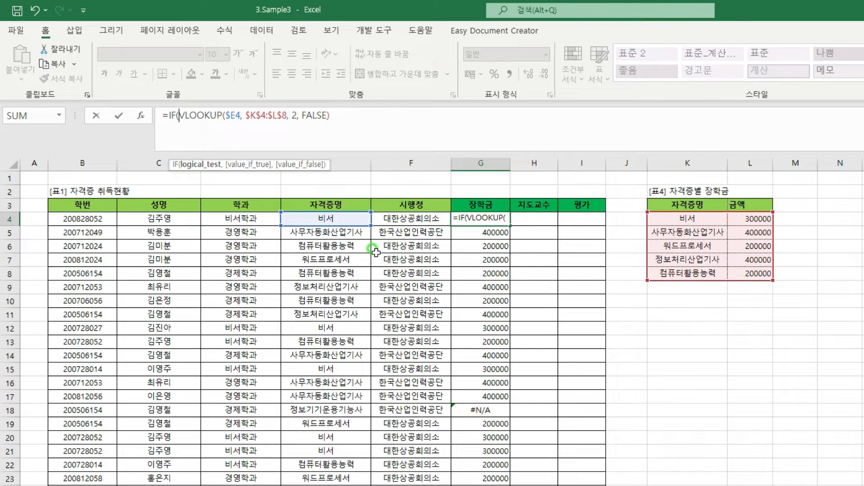
text(ISERROR)
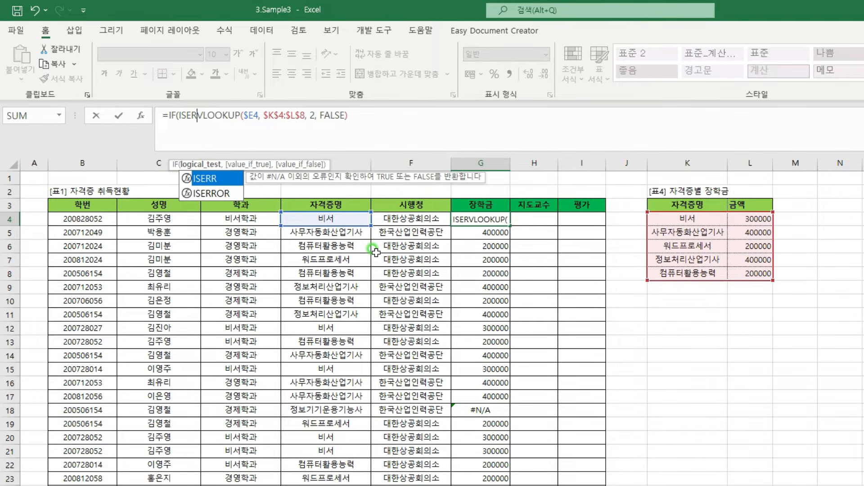
text(()
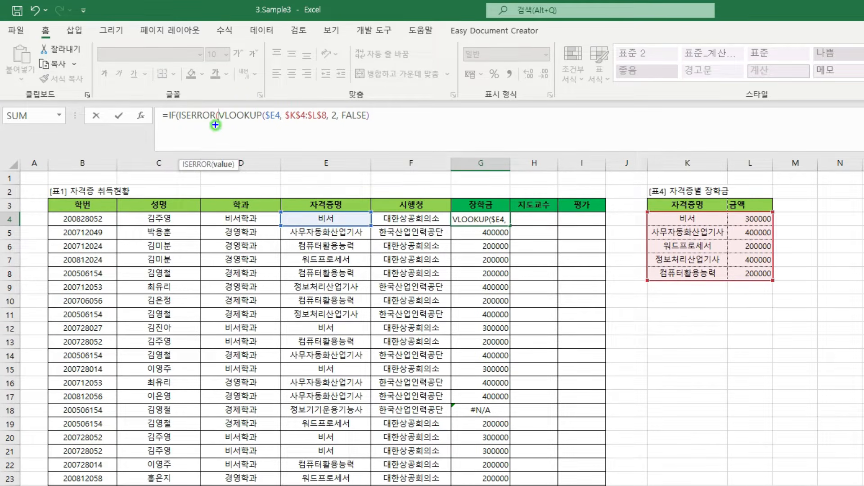
mouse_move(218, 125)
mouse_down()
mouse_move(288, 139)
mouse_move(359, 124)
mouse_up()
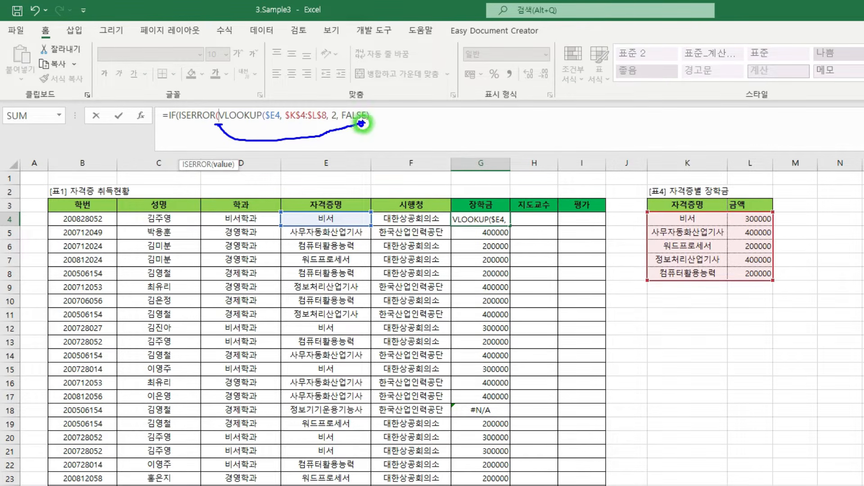
key(Escape)
click(364, 124)
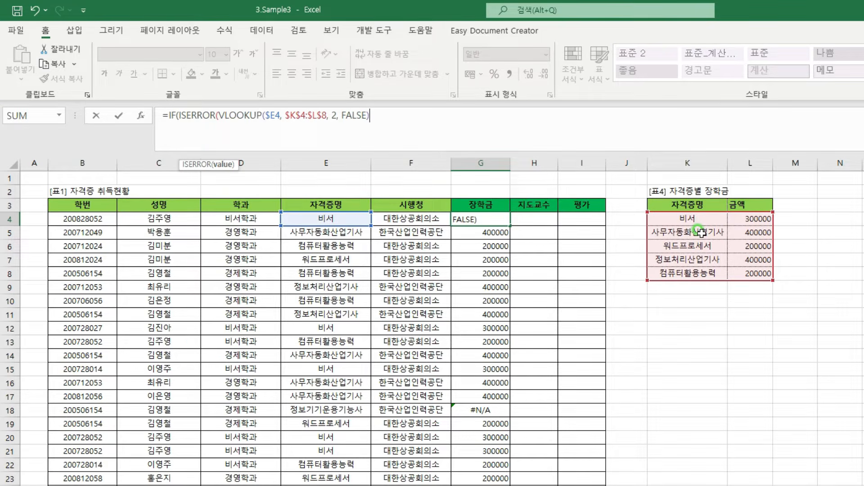
text(),)
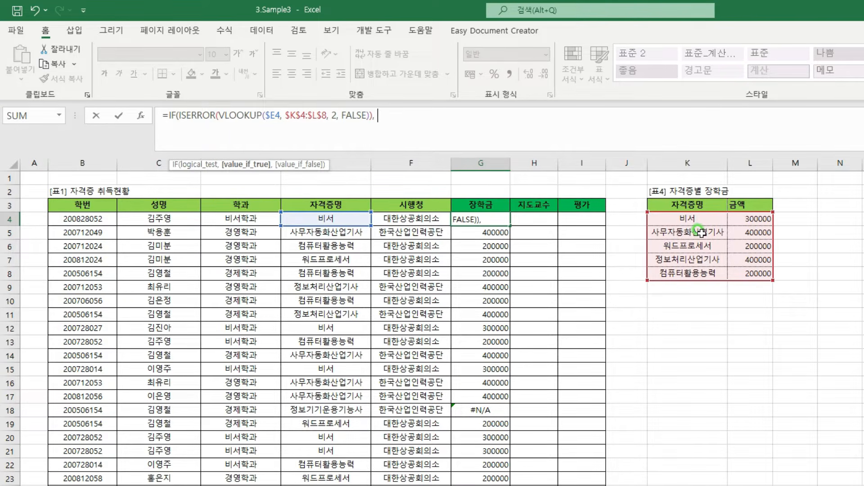
- Complete G4's IF with 0 as the true value and a copy of VLOOKUP($E4, $K$4:$L$8, 2, FALSE) as the false value
text(0,)
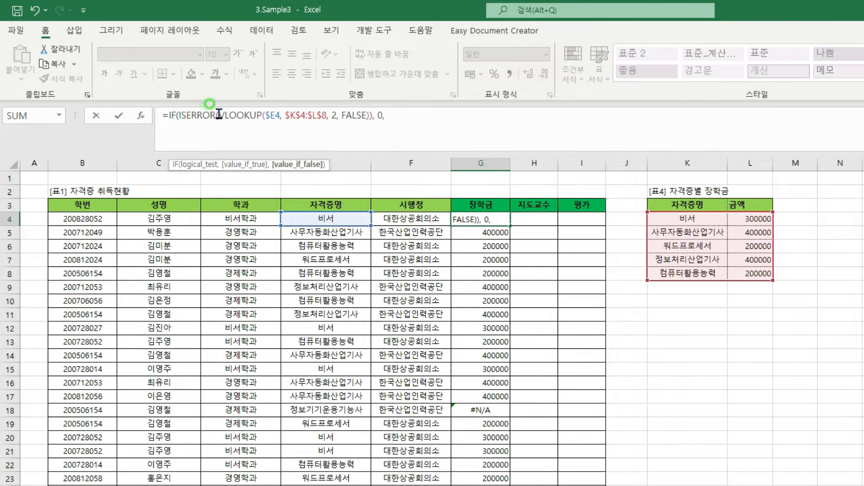
drag(219, 114, 370, 116)
key(ctrl+c)
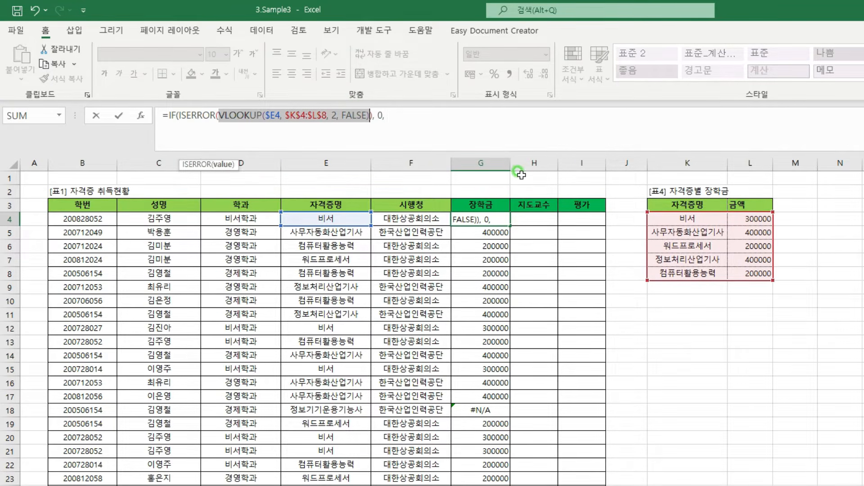
click(442, 114)
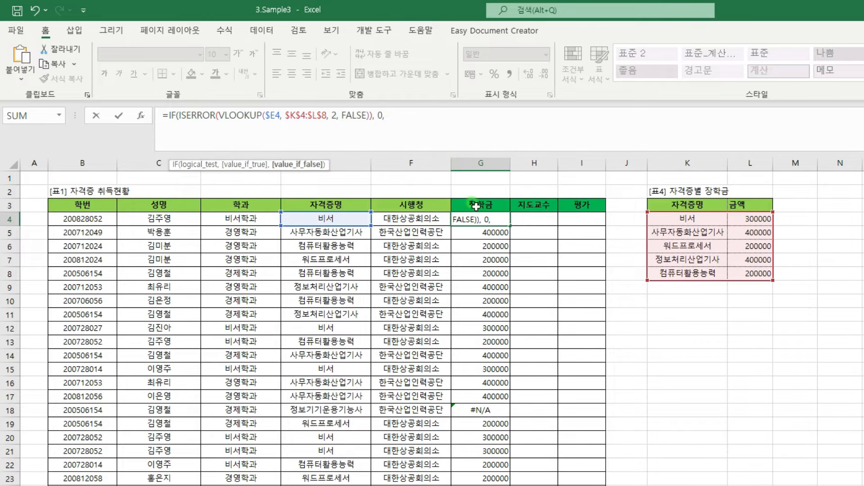
key(ctrl+v)
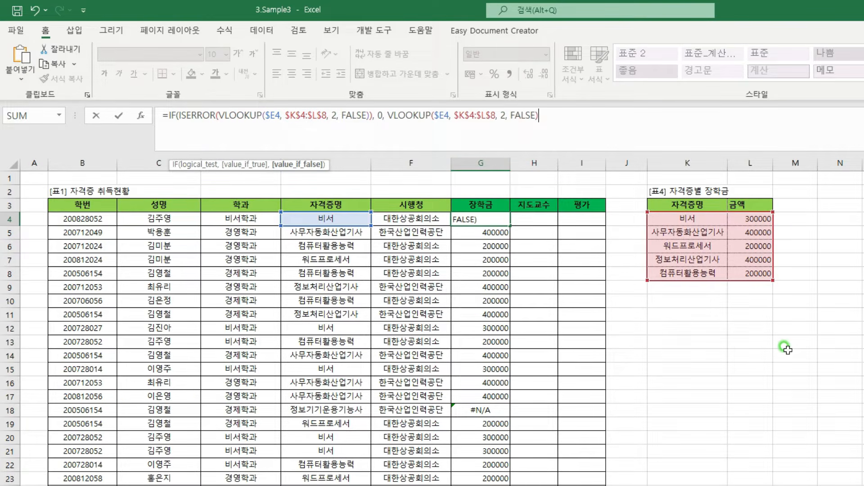
text())
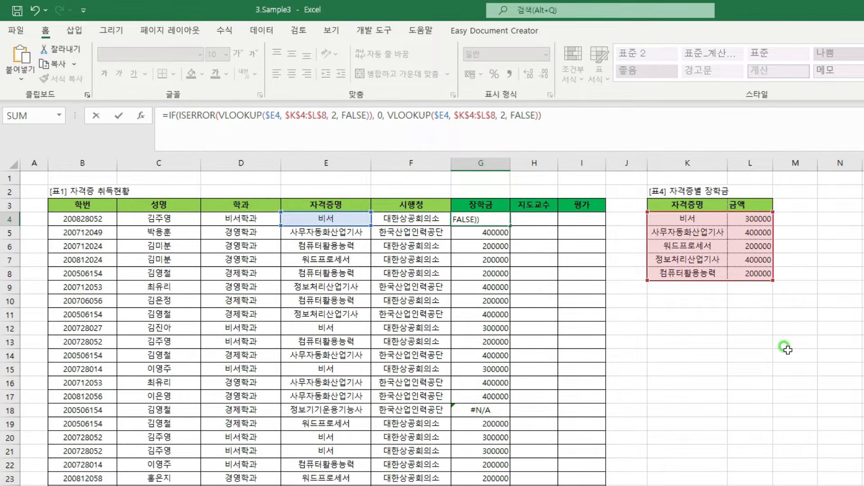
key(Return)
- Fill the IF and ISERROR formula from G4 down the 장학금 column through G29
click(509, 222)
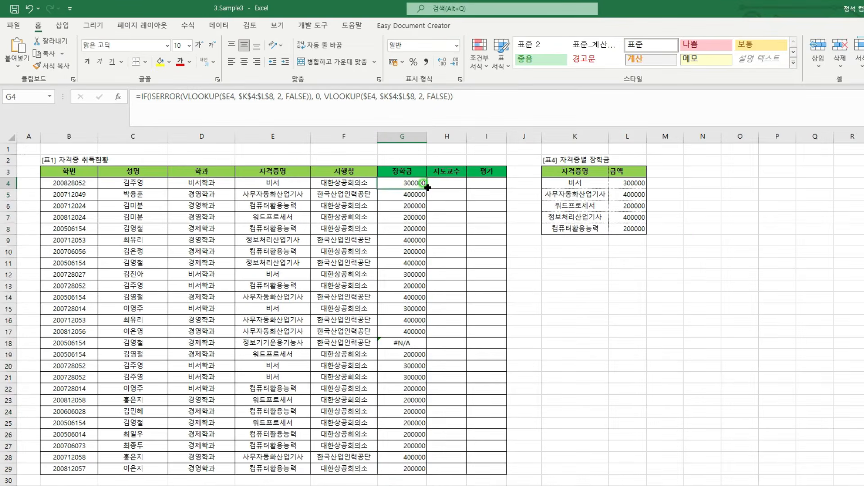
double_click(511, 224)
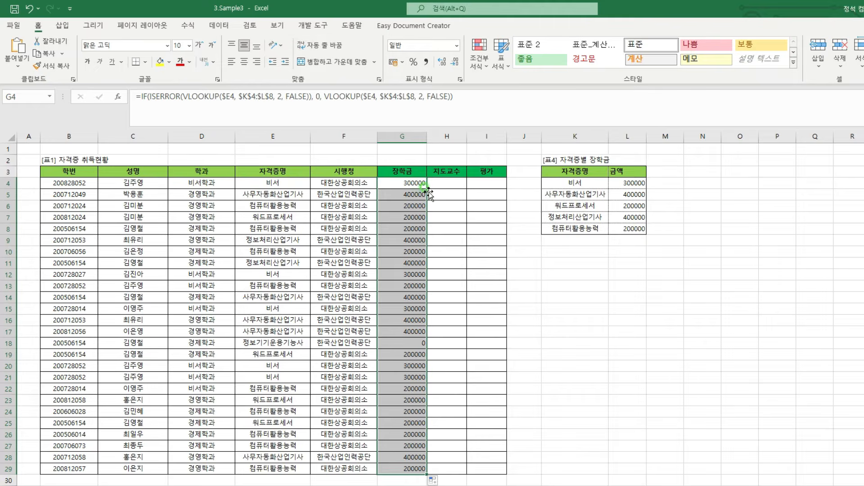
click(491, 408)
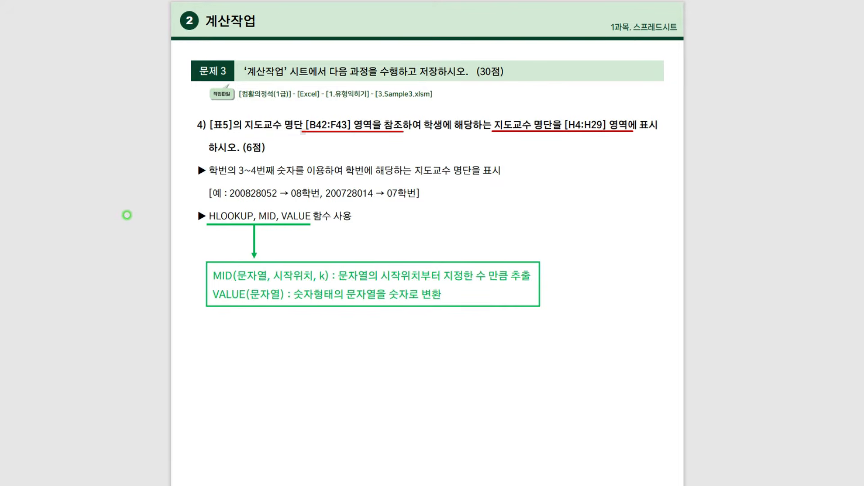
drag(233, 176, 487, 177)
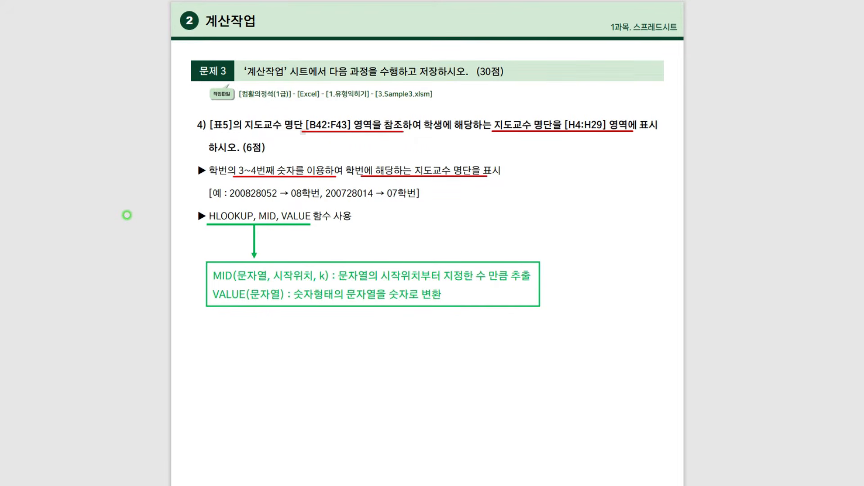
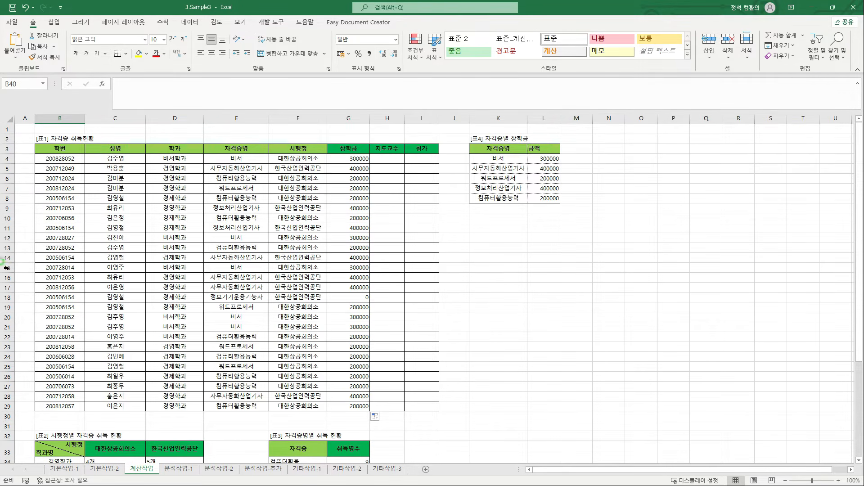
- Check the 학번 row of [표5] 지도교수 명단 and start an HLOOKUP formula in H4 of the 지도교수 column
scroll(45, 333, down, 5)
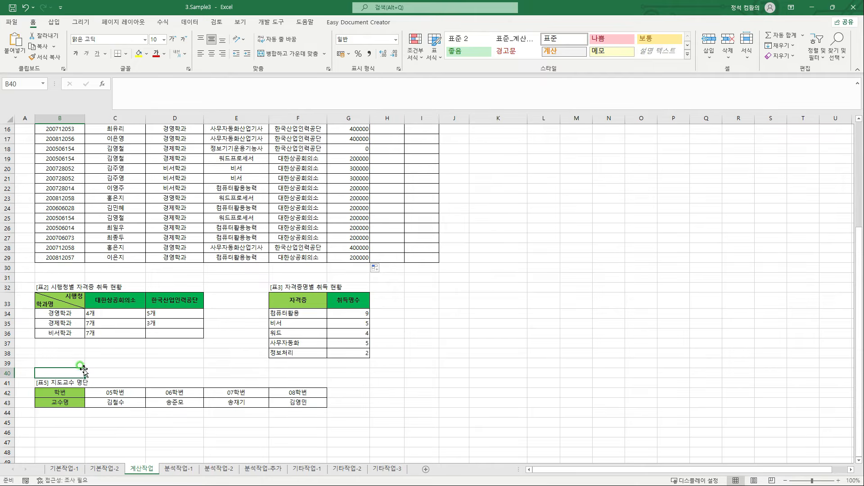
mouse_move(30, 373)
mouse_down()
mouse_move(113, 403)
mouse_move(331, 414)
mouse_up()
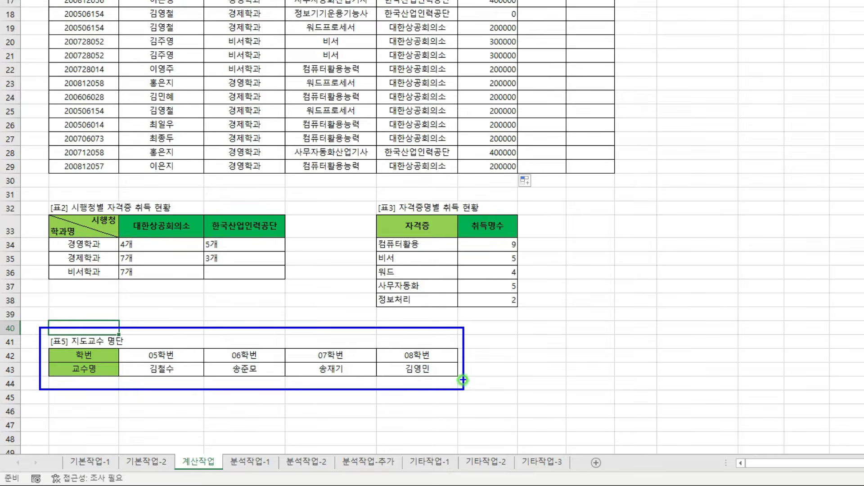
mouse_move(106, 346)
mouse_down()
mouse_move(234, 363)
mouse_move(457, 362)
mouse_up()
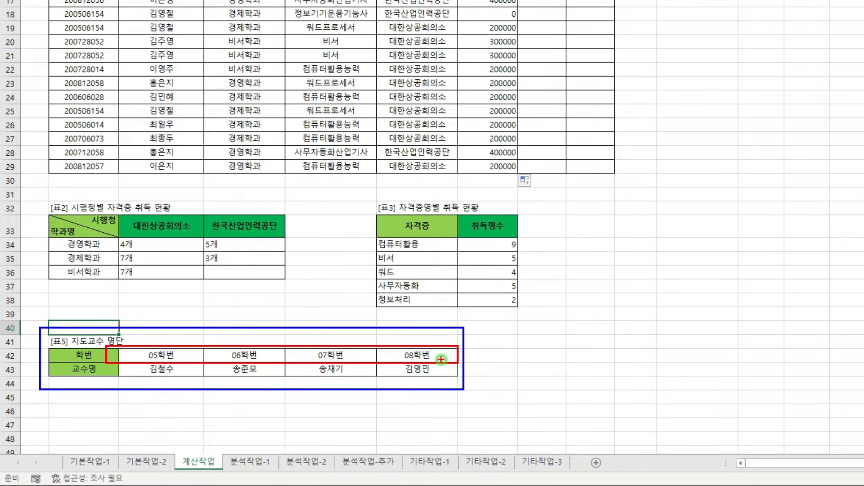
key(Escape)
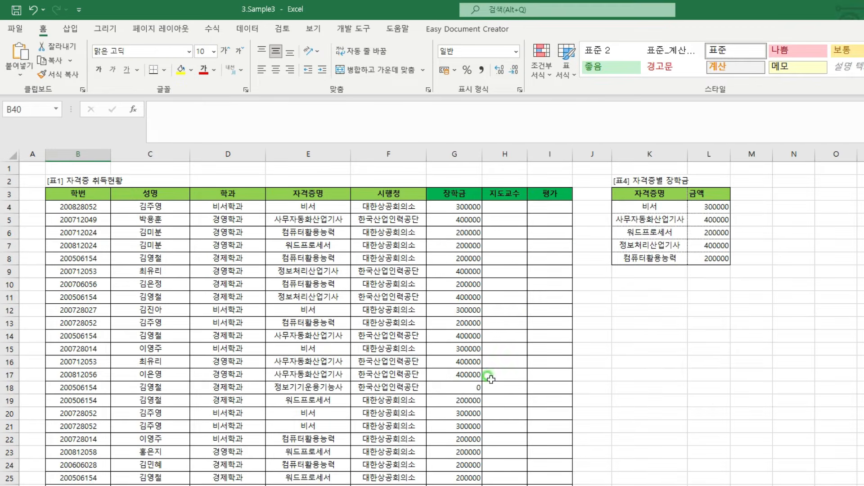
click(511, 208)
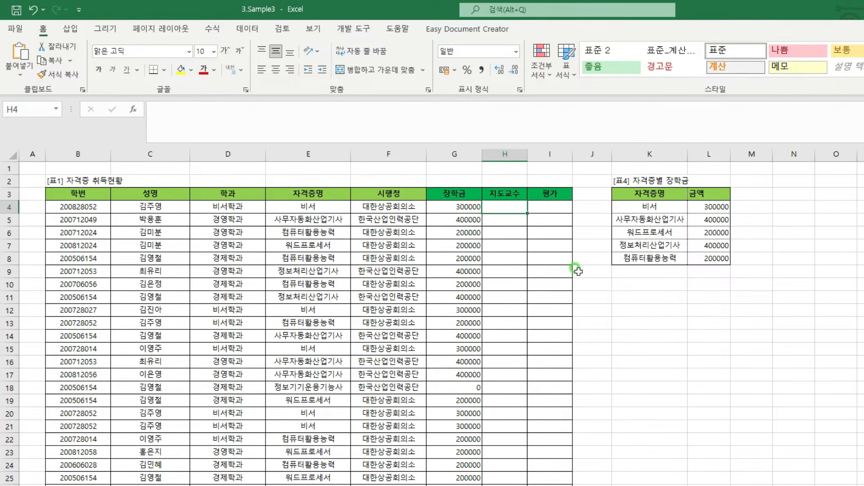
text(=)
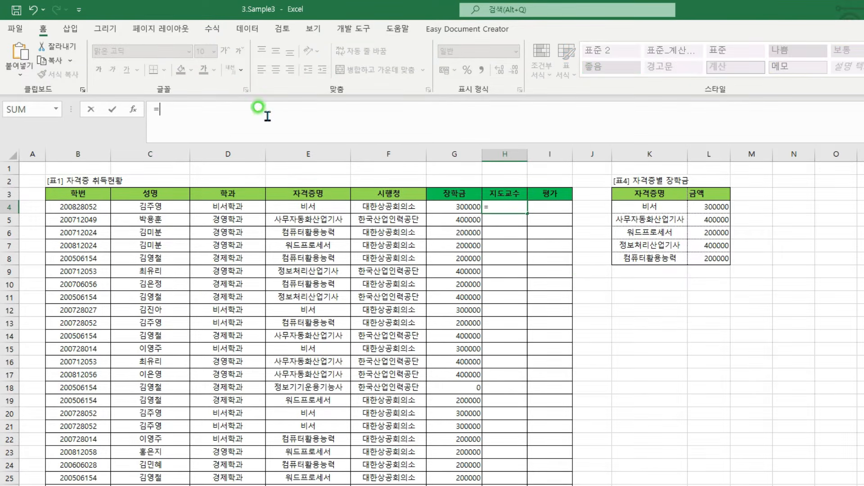
text(HLOO)
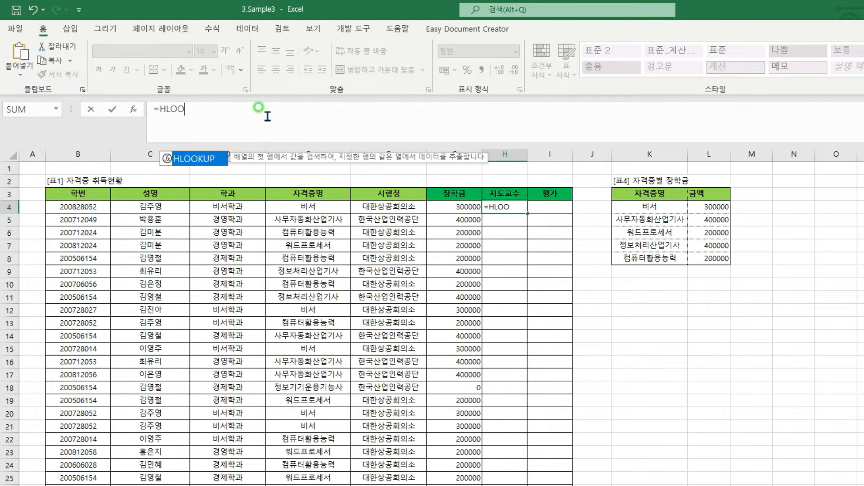
text(KUP()
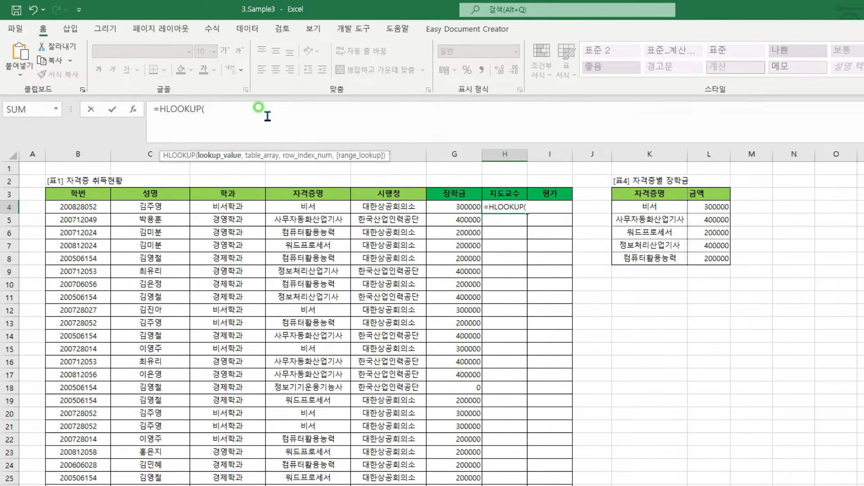
- Enter MID($B4,3,2) as the lookup value of H4's HLOOKUP, with the column of B4 locked
text(MID()
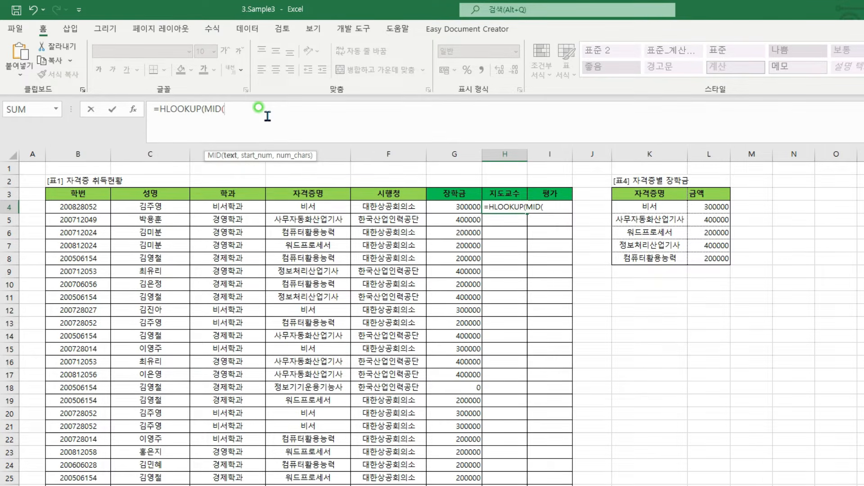
click(85, 207)
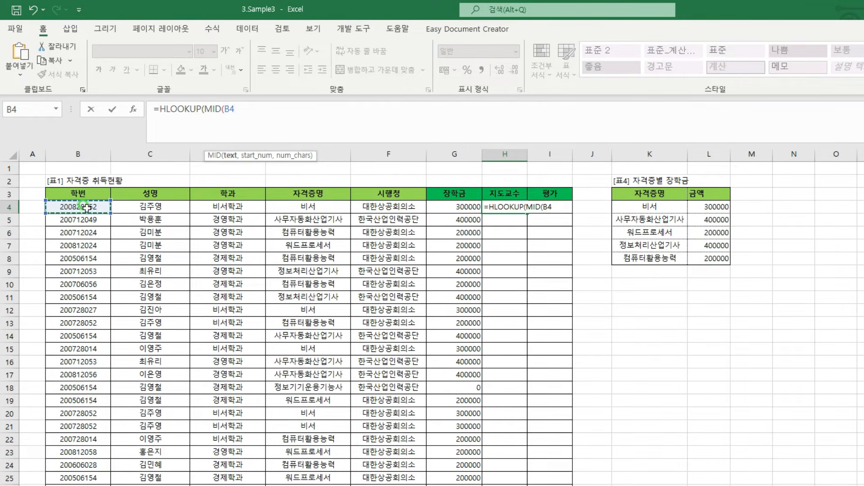
key(F4)
key(F4)
key(F4)
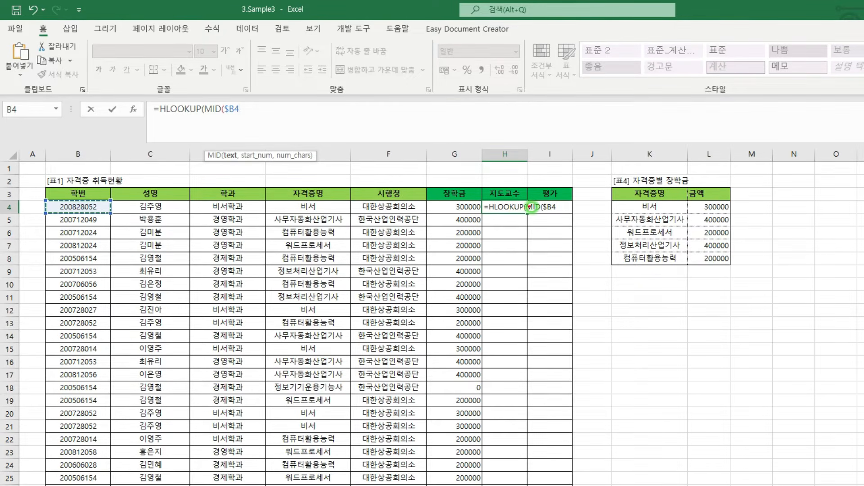
mouse_move(530, 207)
mouse_down()
mouse_move(538, 220)
mouse_move(530, 221)
mouse_up()
mouse_move(113, 206)
mouse_down()
mouse_move(124, 212)
mouse_move(112, 223)
mouse_up()
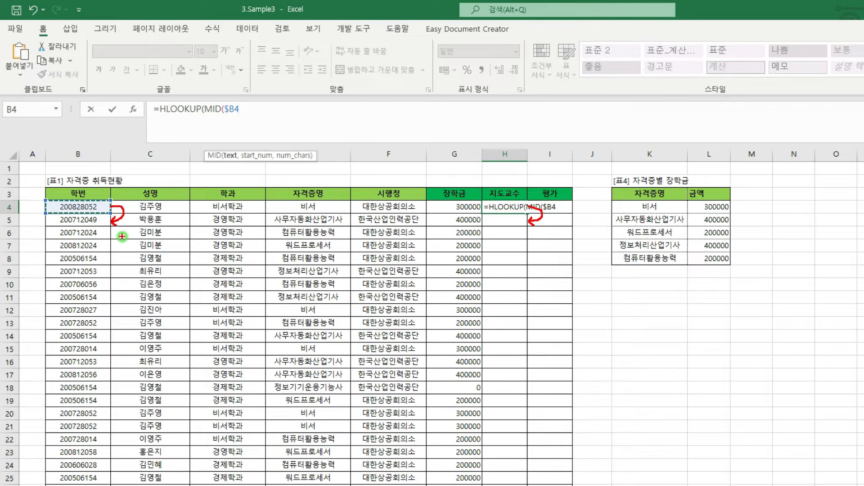
key(Escape)
text(,)
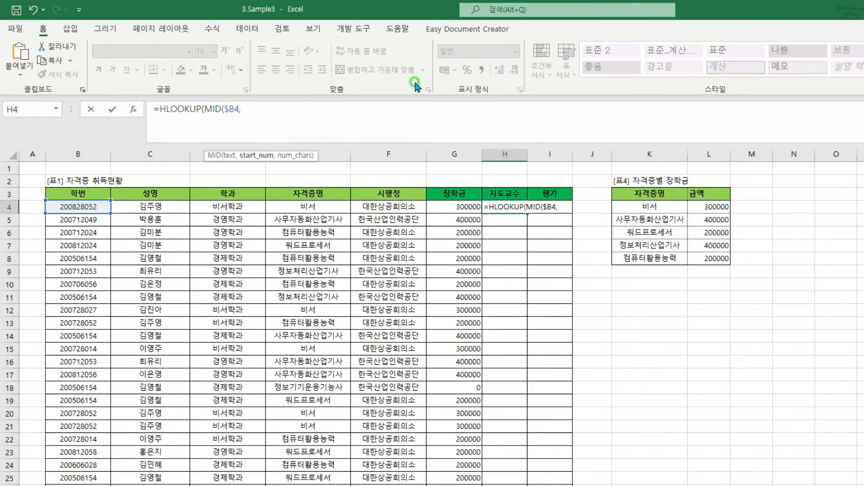
text(3,)
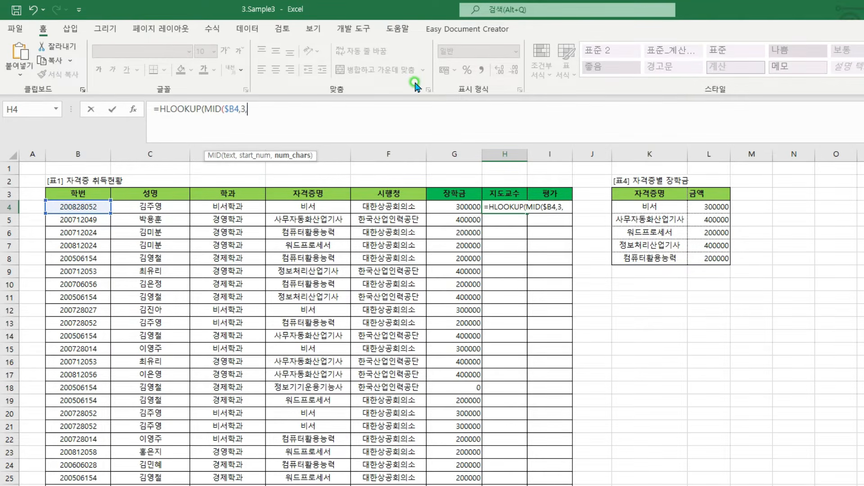
text(2))
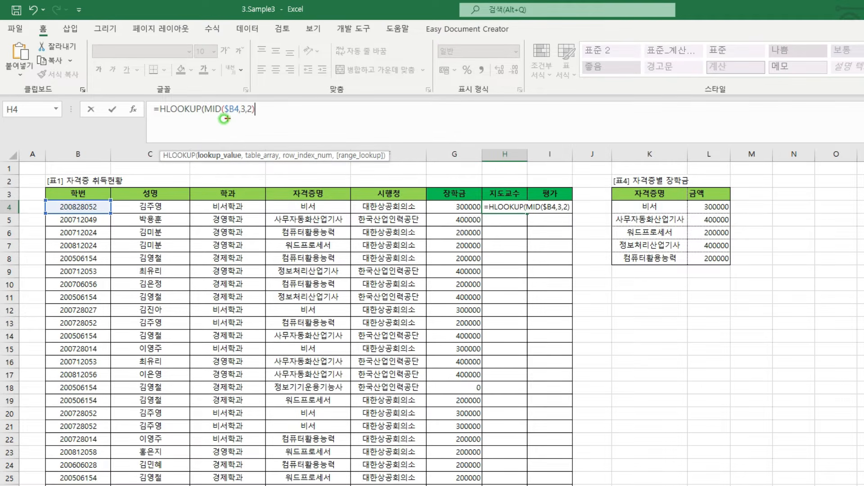
- Wrap the MID expression in H4's HLOOKUP in a VALUE function and close the lookup value argument
drag(201, 115, 260, 115)
click(202, 109)
text(VALU)
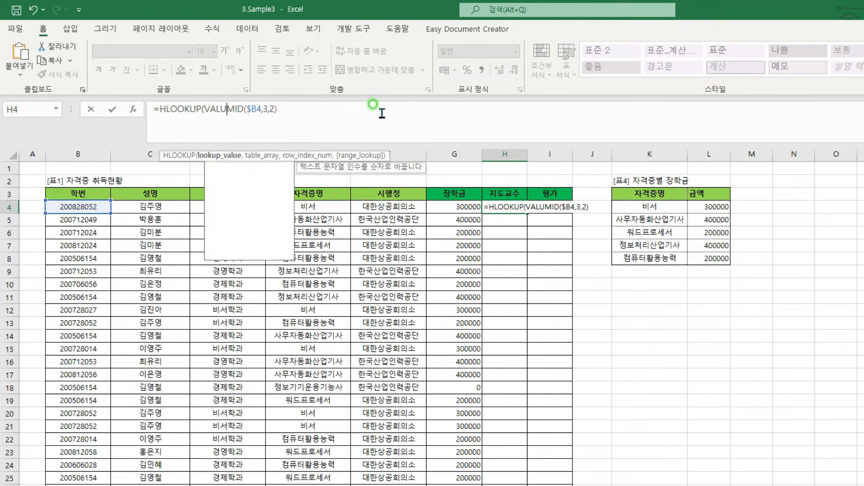
text(E()
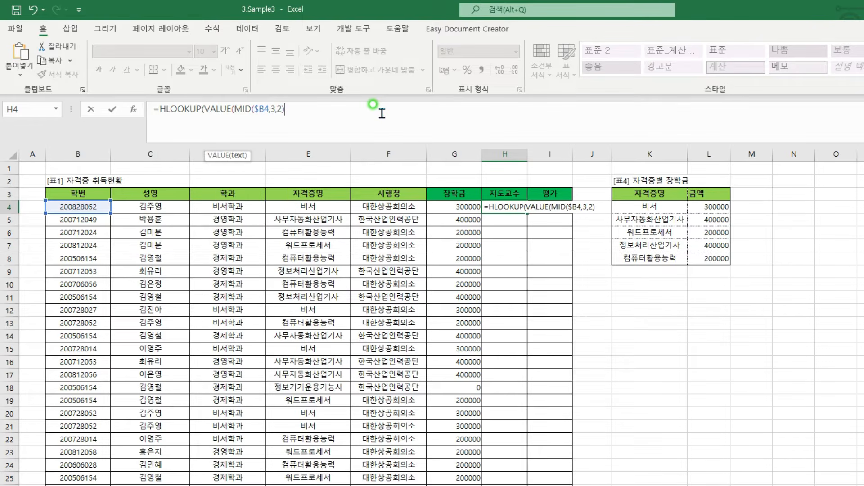
text(),)
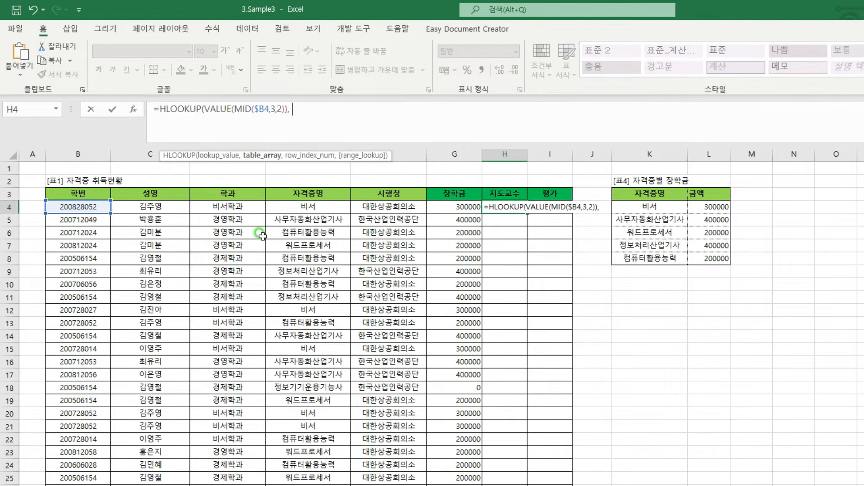
- Complete H4's HLOOKUP with $C$42:$F$43 as the table array, 2 as the row index and FALSE for exact match
scroll(238, 245, down, 5)
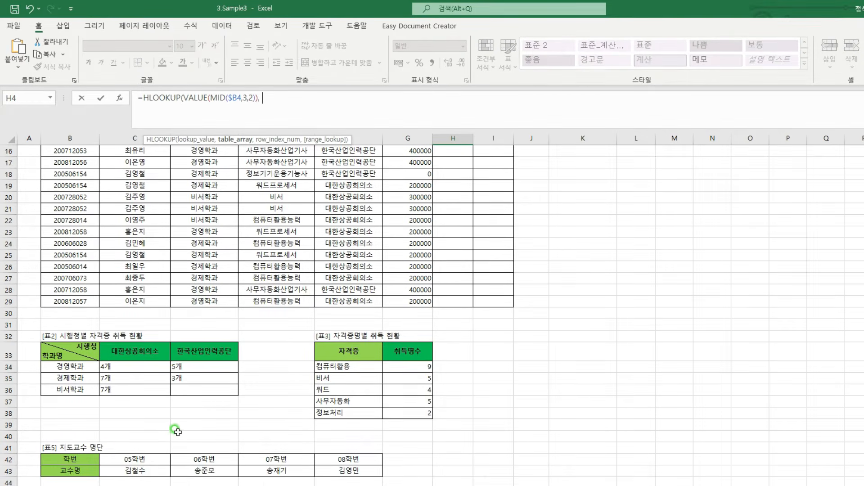
drag(128, 459, 334, 468)
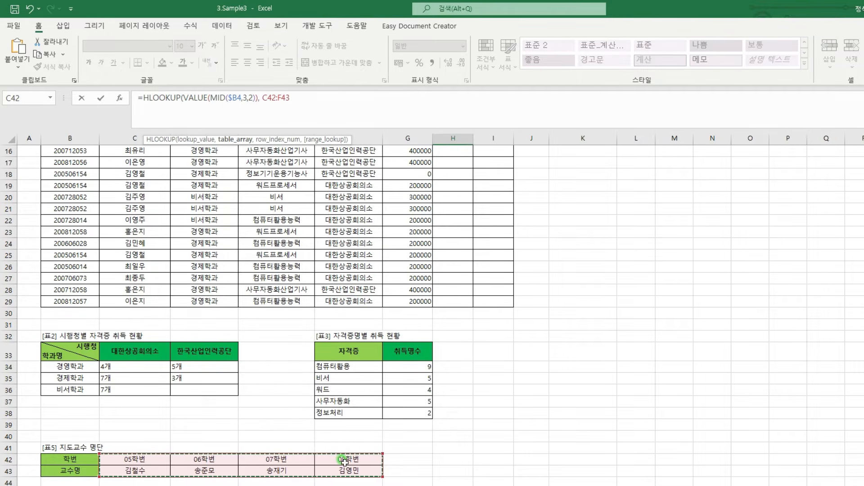
key(F4)
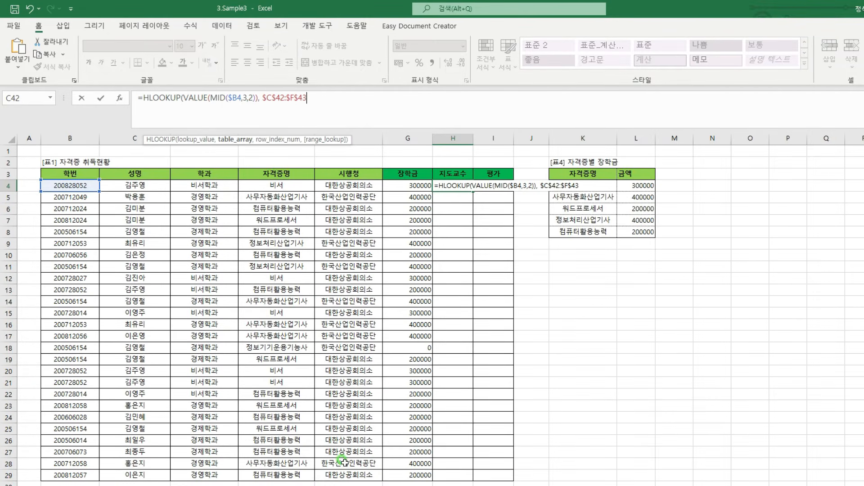
text(,)
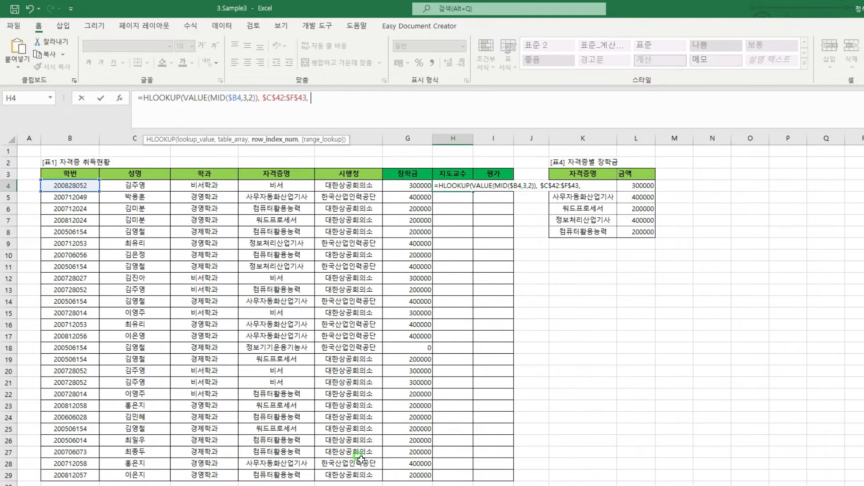
scroll(360, 459, down, 7)
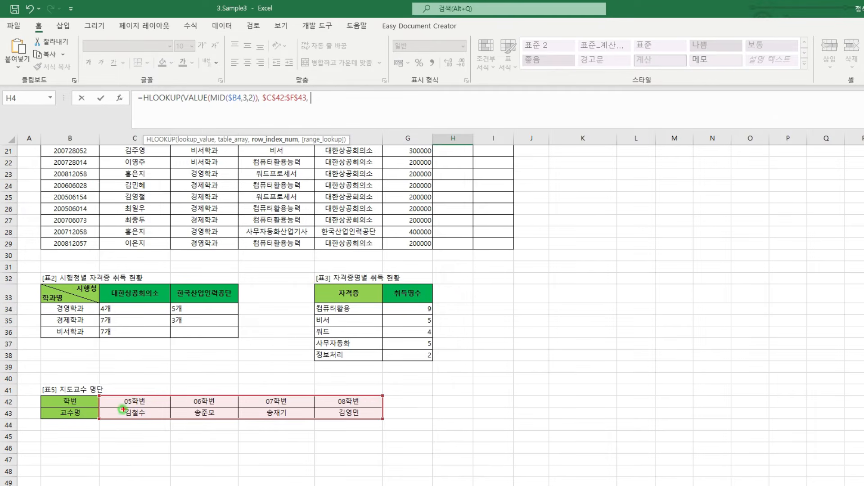
drag(111, 408, 372, 421)
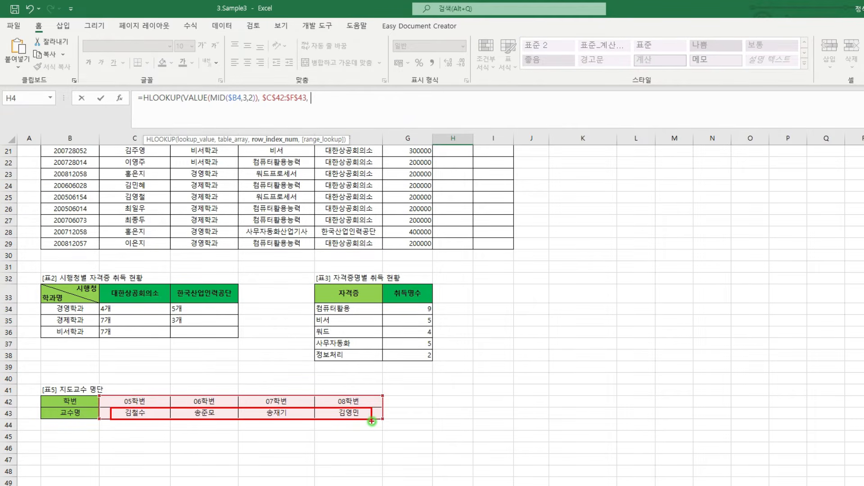
key(Escape)
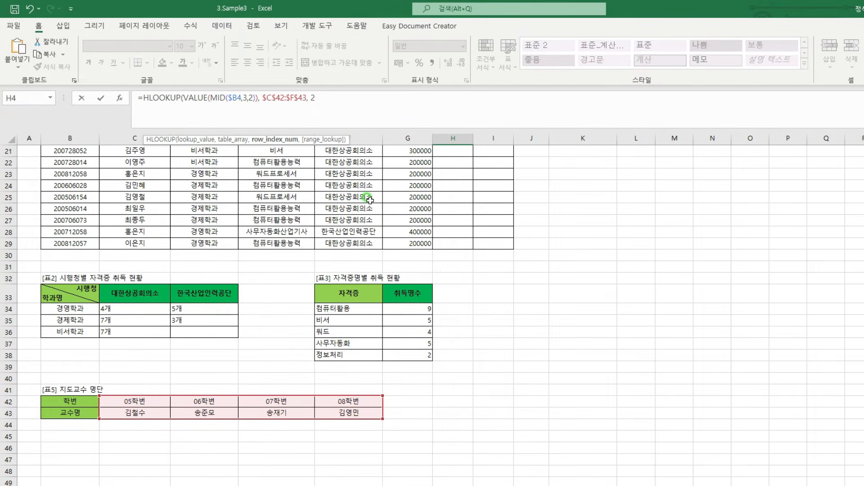
text(, FALSE))
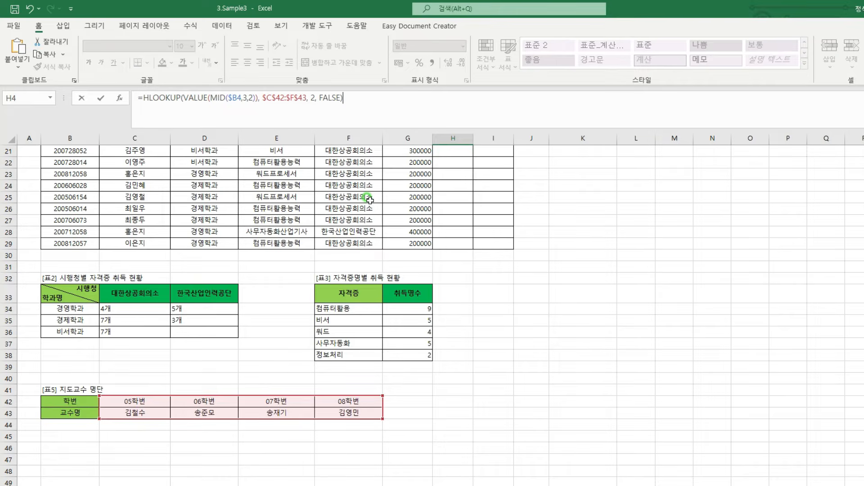
key(Return)
- Compare the 지도교수 result in H4 with the 학번 in B4 and the 08학번 column of [표5]
scroll(369, 199, up, 7)
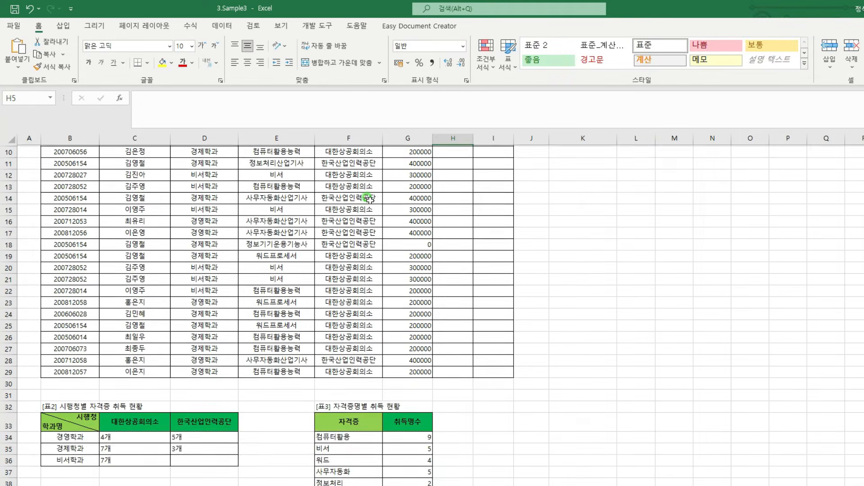
click(443, 185)
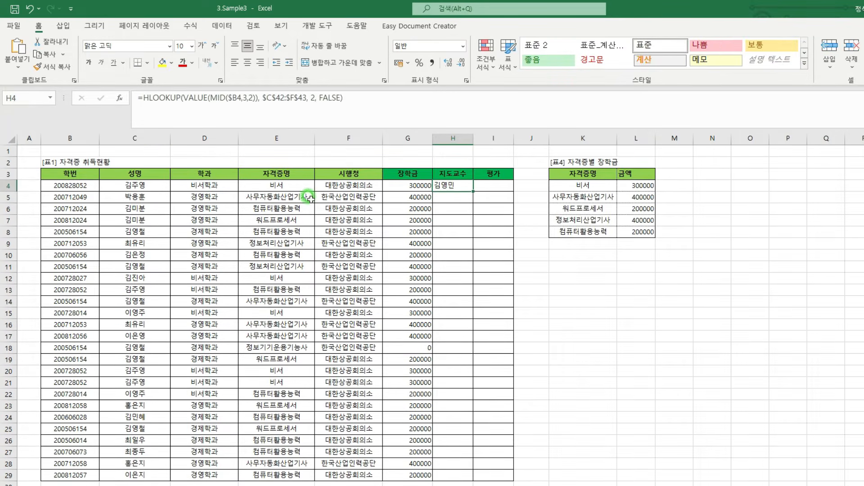
click(65, 187)
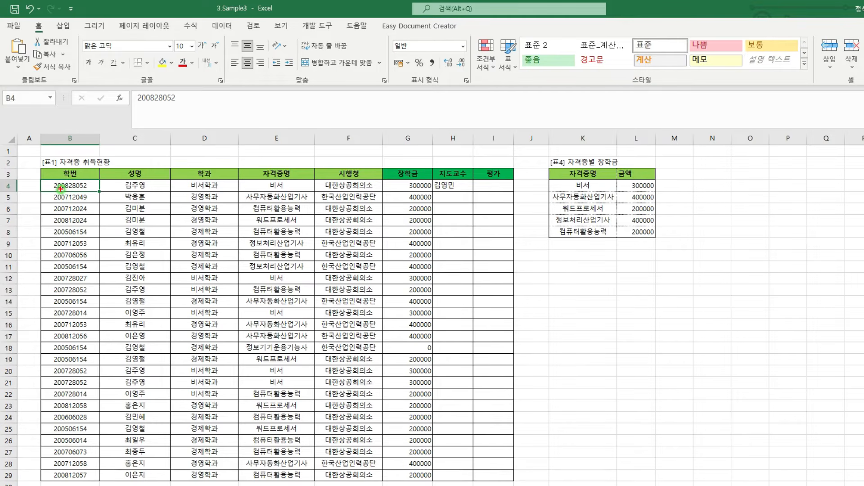
key(ctrl+2)
drag(60, 189, 68, 189)
drag(432, 190, 453, 191)
key(Escape)
scroll(292, 290, down, 7)
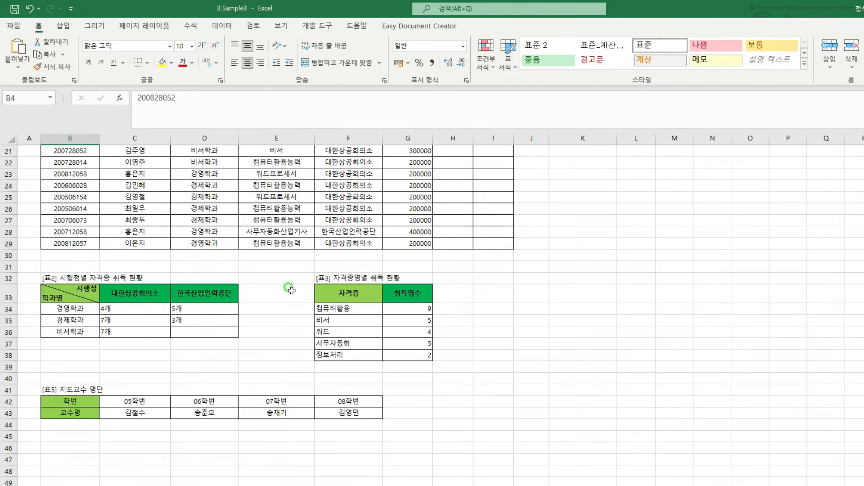
drag(334, 393, 362, 421)
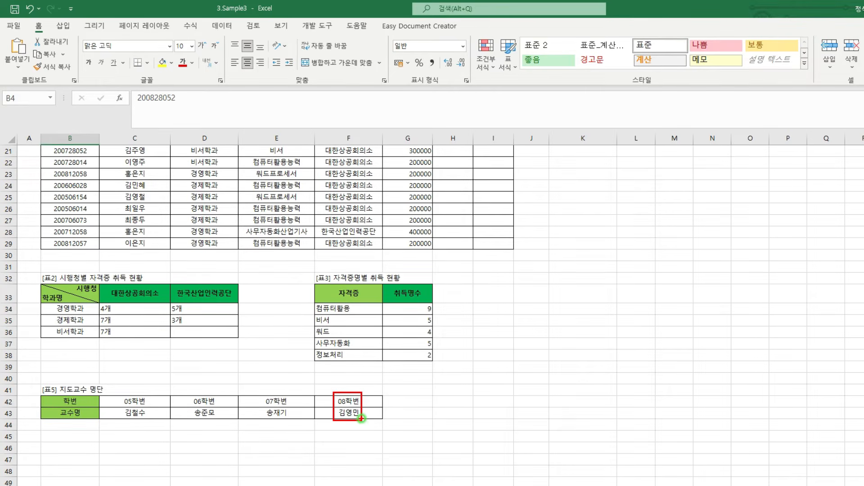
key(Escape)
scroll(362, 419, up, 7)
- Fill the HLOOKUP formula from H4 down through H29 and review its VALUE(MID($B4,3,2)) part
click(465, 186)
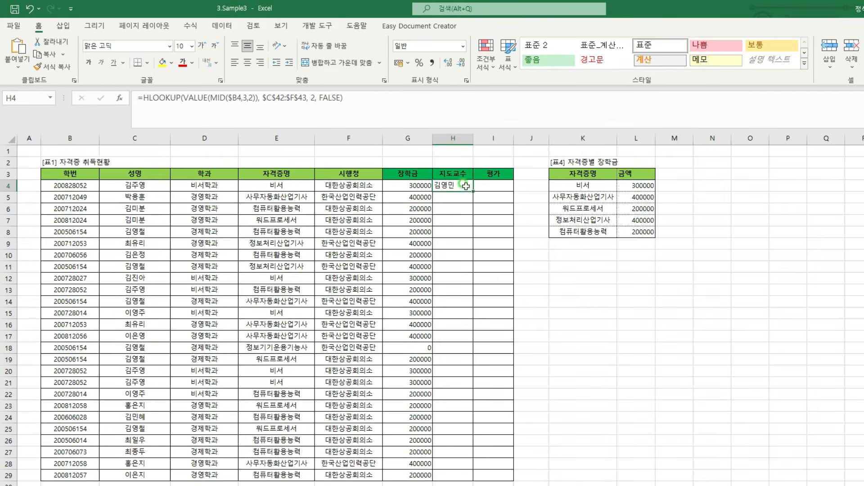
double_click(472, 191)
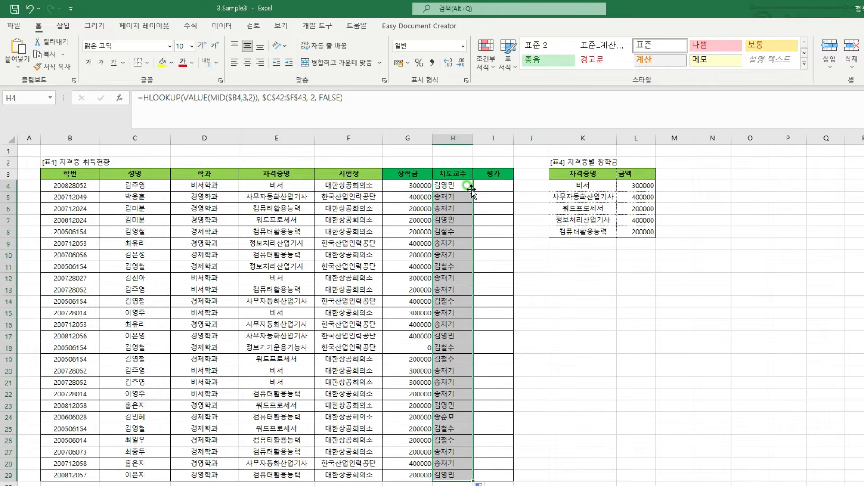
click(467, 186)
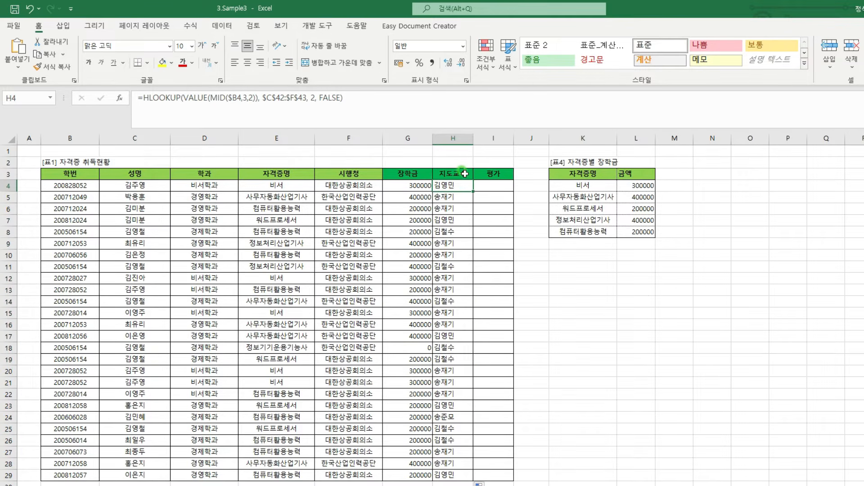
mouse_move(428, 174)
mouse_down()
mouse_move(447, 410)
mouse_move(479, 482)
mouse_up()
drag(180, 102, 257, 103)
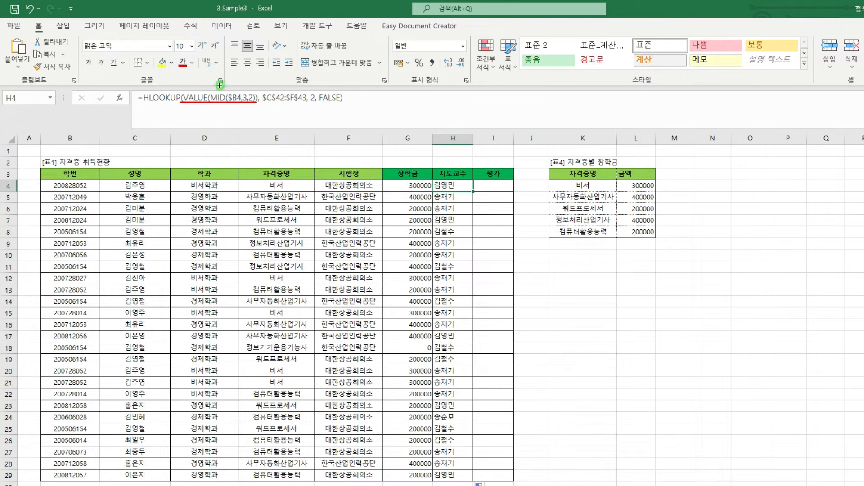
- Open the cell format settings for the first 학번 header value in C42 of [표5]
drag(220, 90, 226, 86)
drag(182, 88, 190, 88)
scroll(218, 231, down, 5)
click(135, 459)
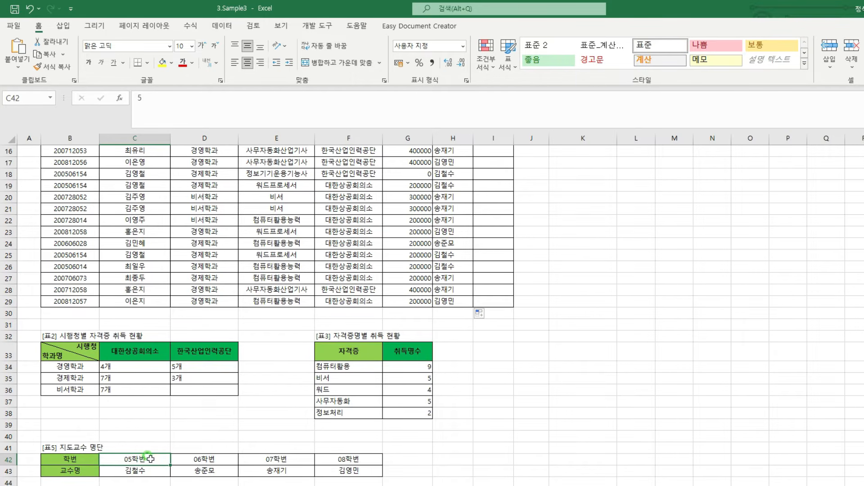
right_click(164, 460)
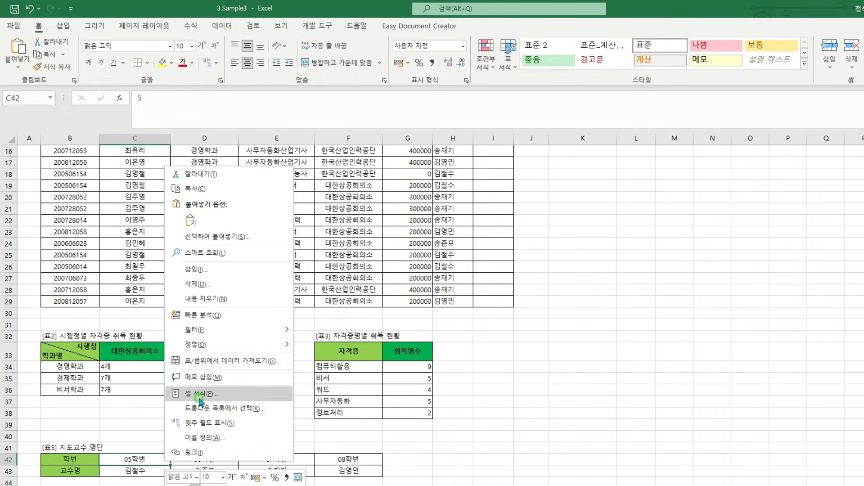
drag(167, 385, 255, 400)
click(249, 401)
drag(266, 246, 567, 208)
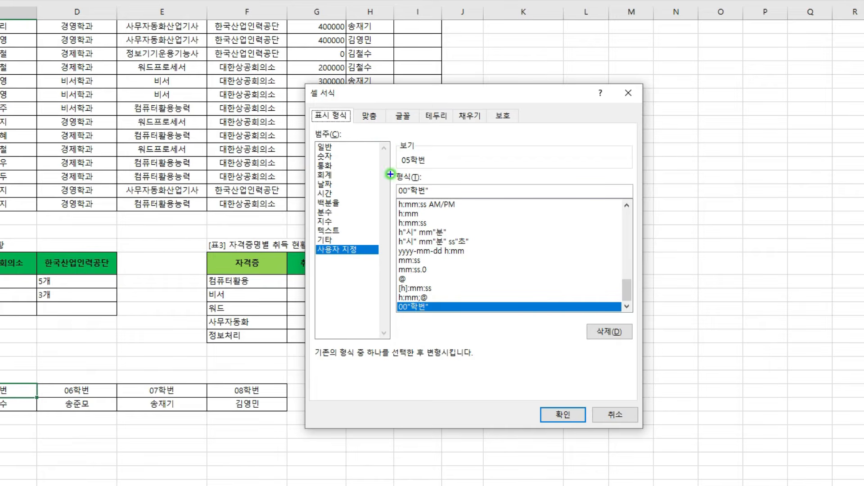
- Examine the custom number format code applied to C42, close the format settings and return to [표1]
drag(426, 216, 438, 224)
drag(403, 179, 452, 200)
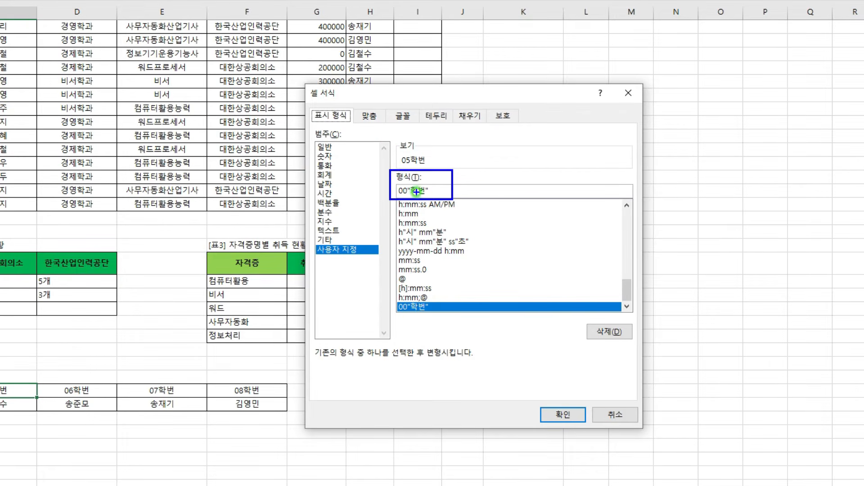
mouse_move(398, 180)
mouse_down()
mouse_move(400, 188)
mouse_move(405, 180)
mouse_up()
drag(410, 196, 424, 197)
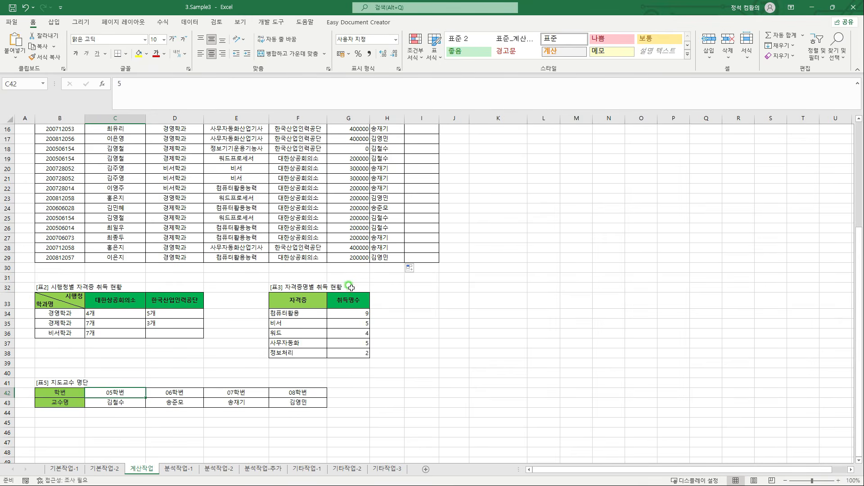
scroll(356, 325, up, 5)
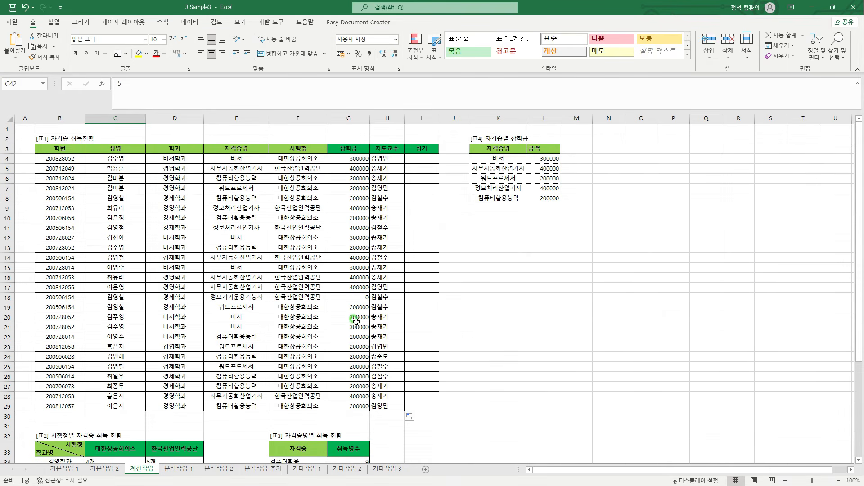